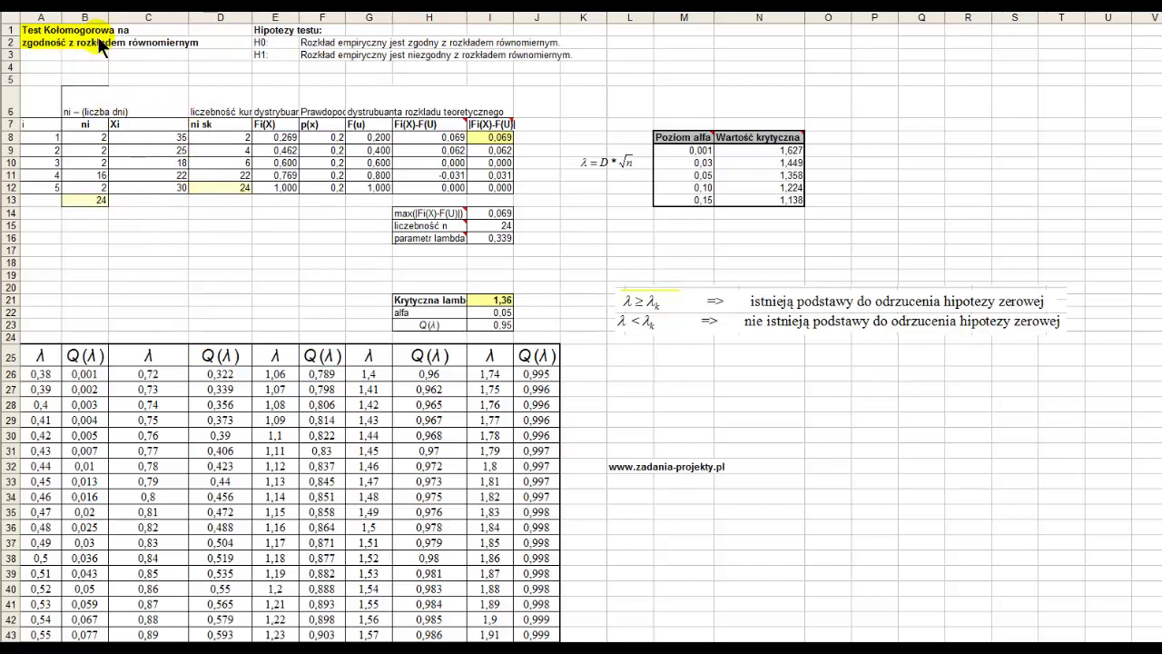
Review the table's columns: index i, ni counts, Xi values, and the empirical and theoretical CDFs
key("Escape")
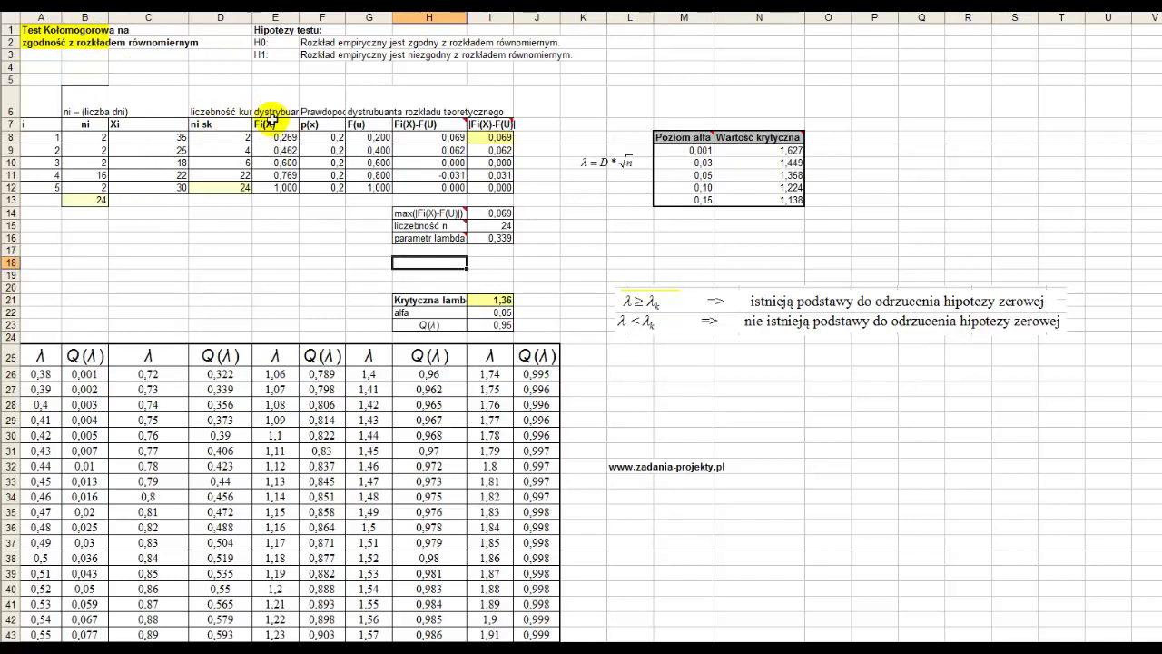
left_click_drag(271, 136, 274, 186)
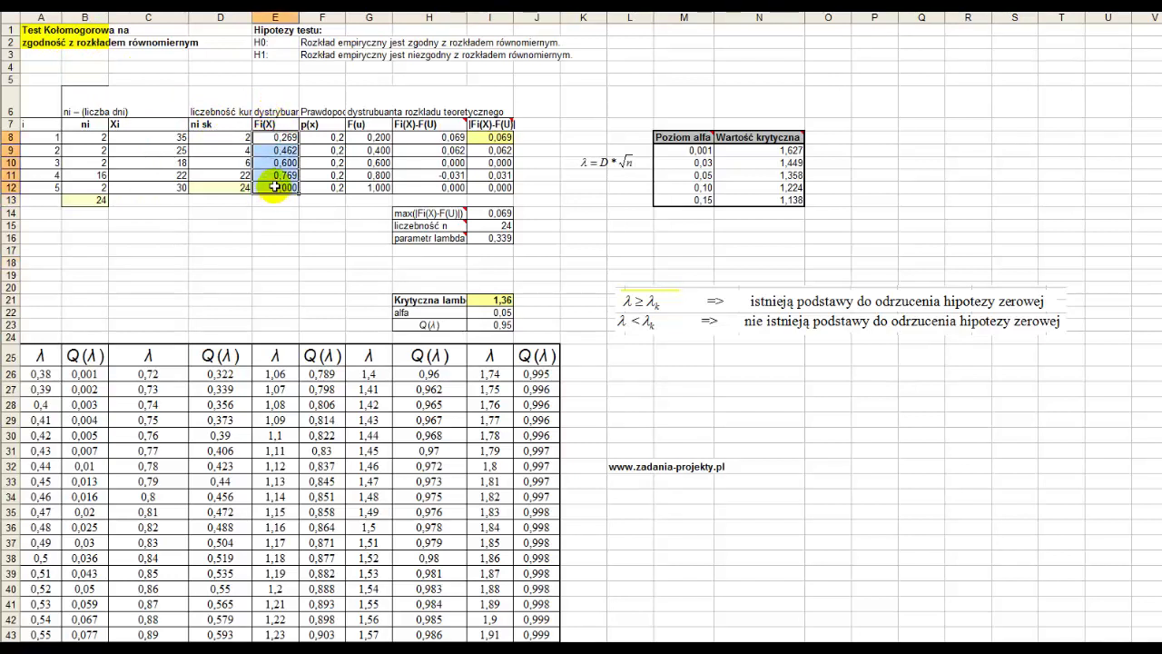
left_click_drag(373, 137, 388, 184)
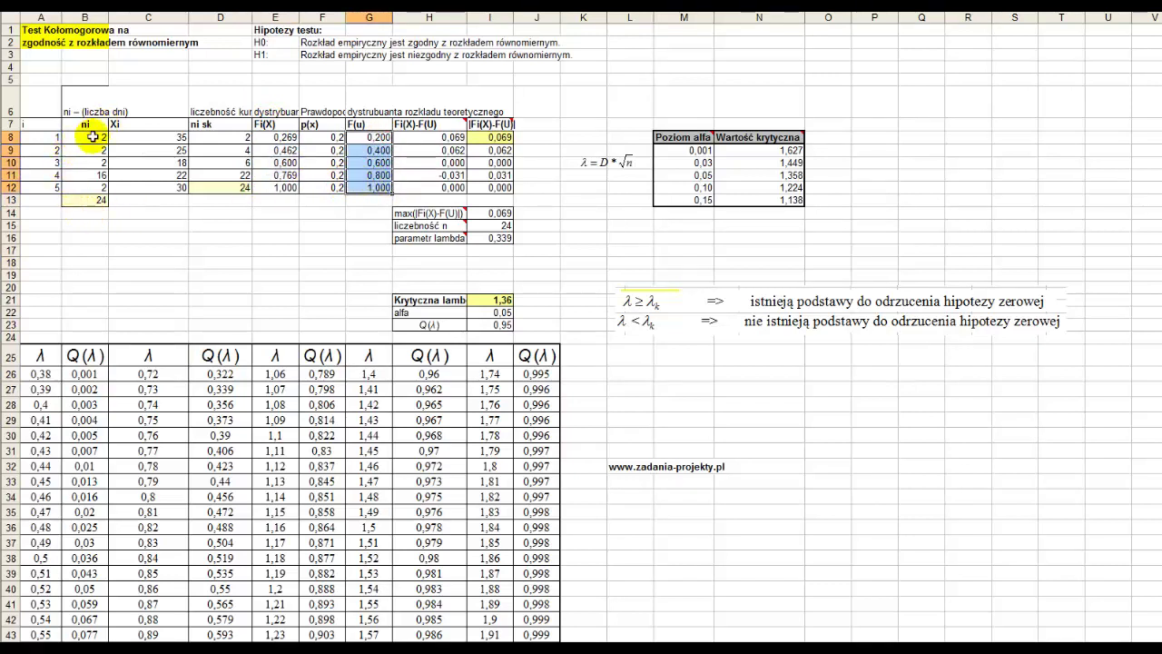
left_click_drag(146, 137, 145, 188)
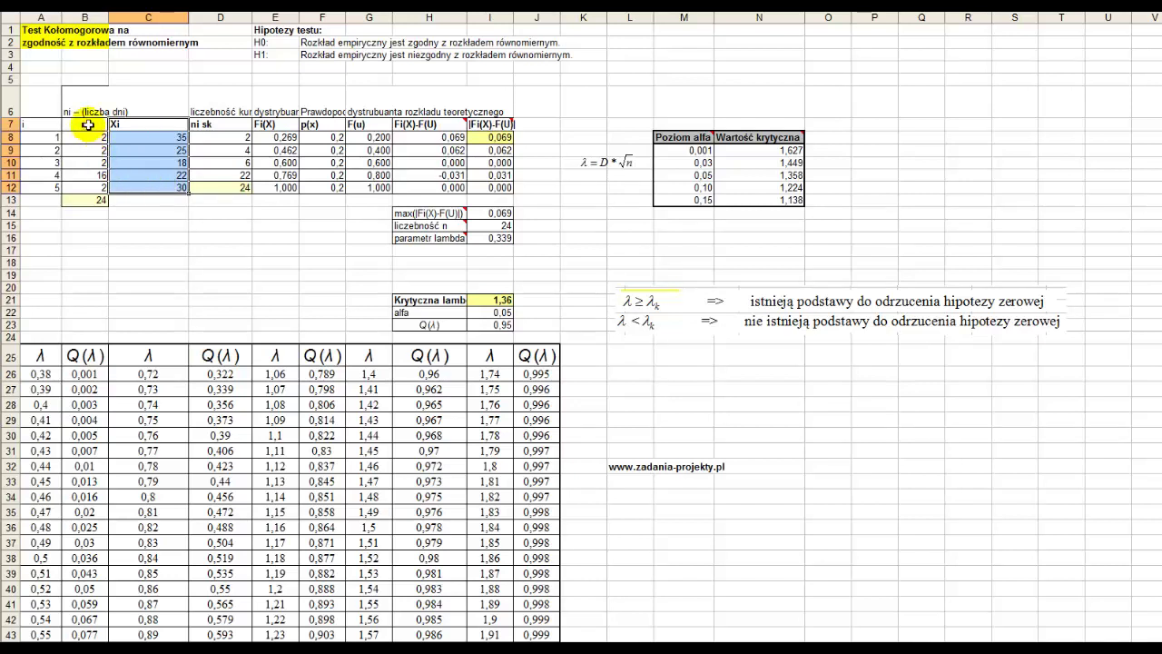
left_click_drag(87, 124, 85, 188)
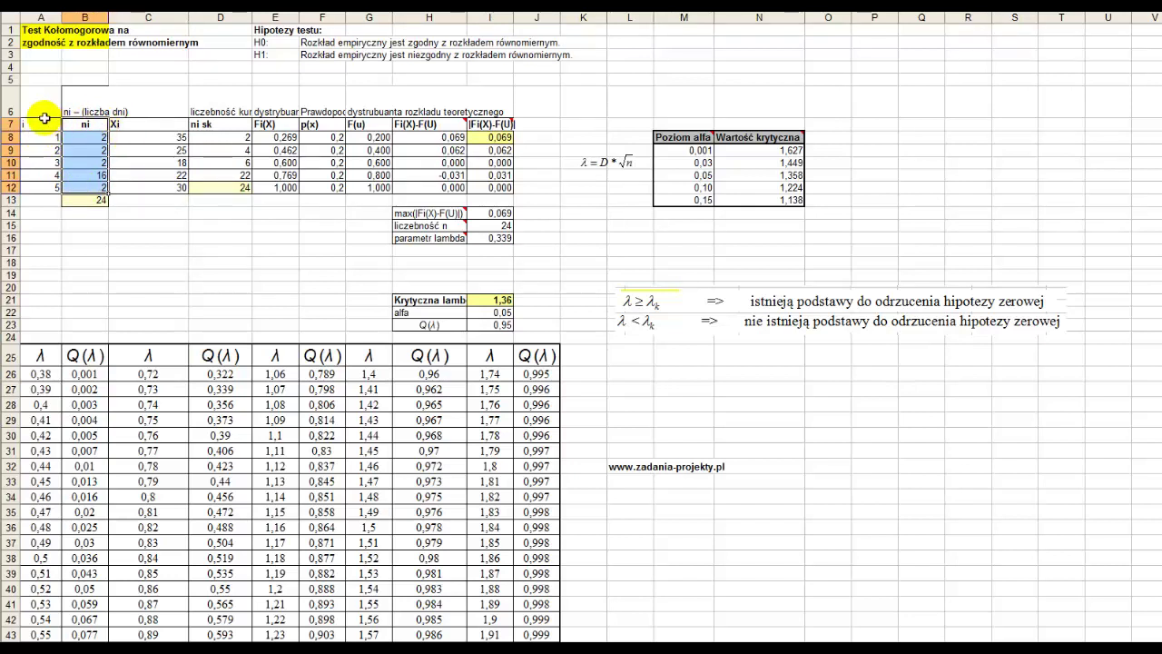
left_click_drag(44, 119, 44, 183)
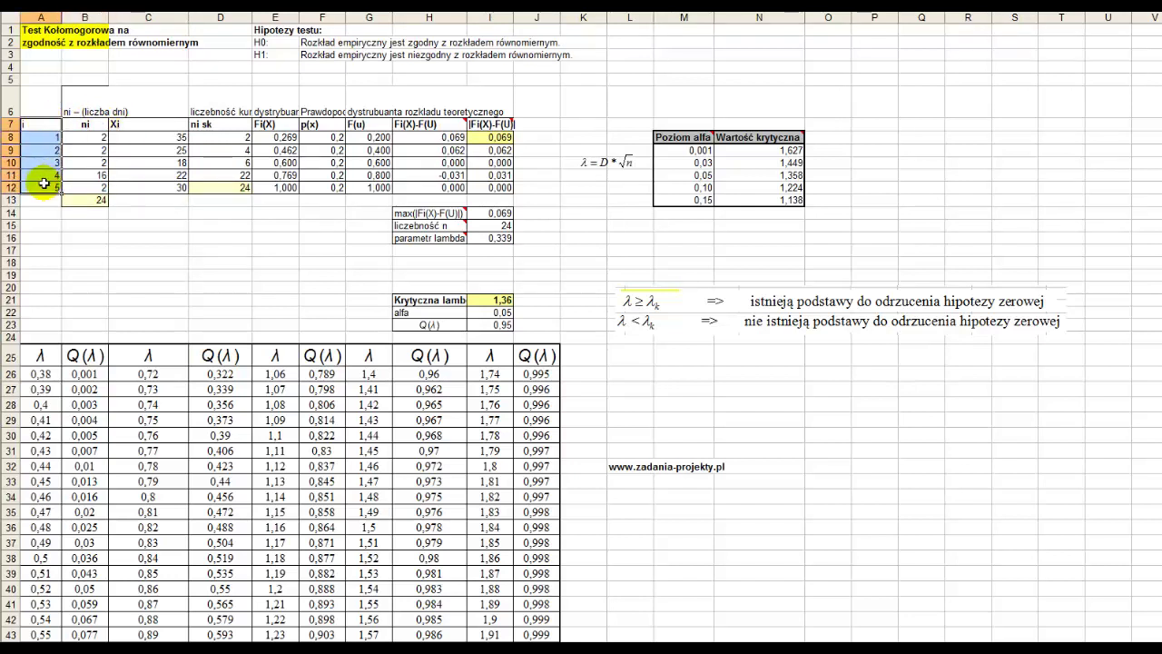
left_click_drag(117, 137, 116, 187)
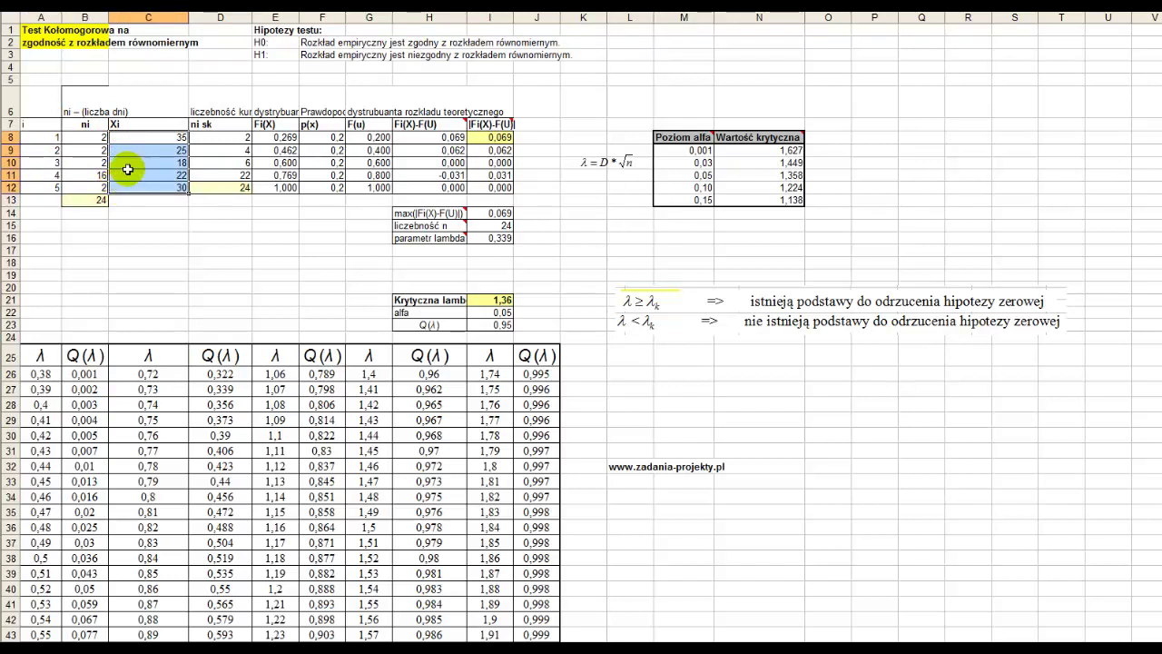
left_click(272, 99)
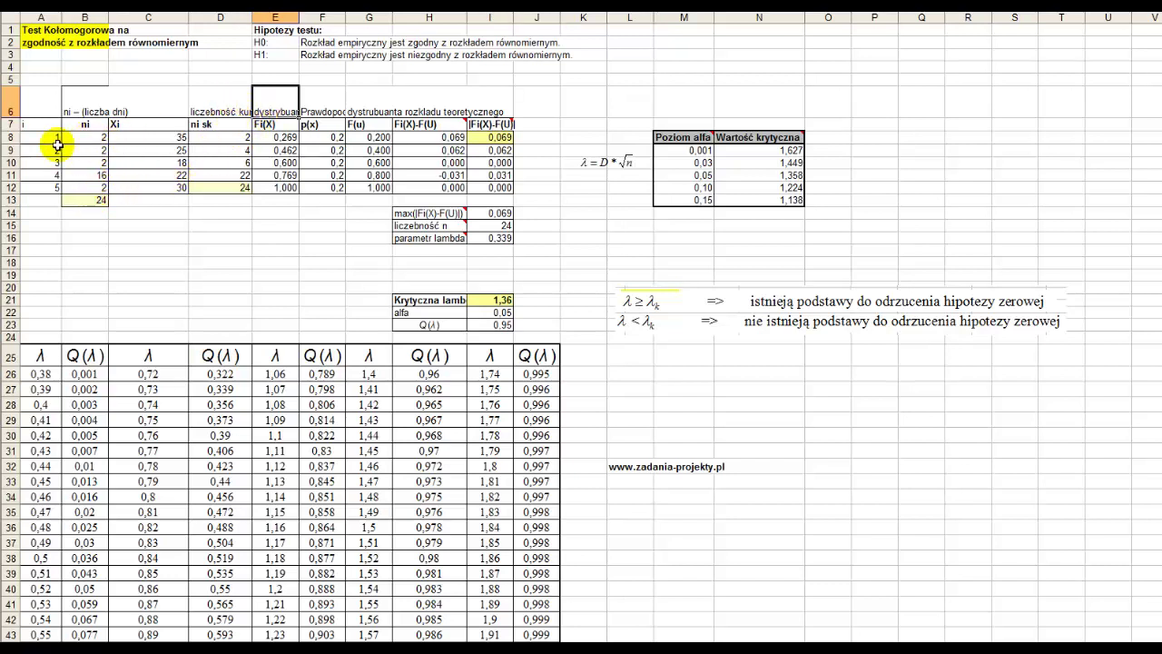
Set D8 to =B8 and D9 to =D8+B9, then copy the running total down to D12
left_click_drag(82, 136, 82, 189)
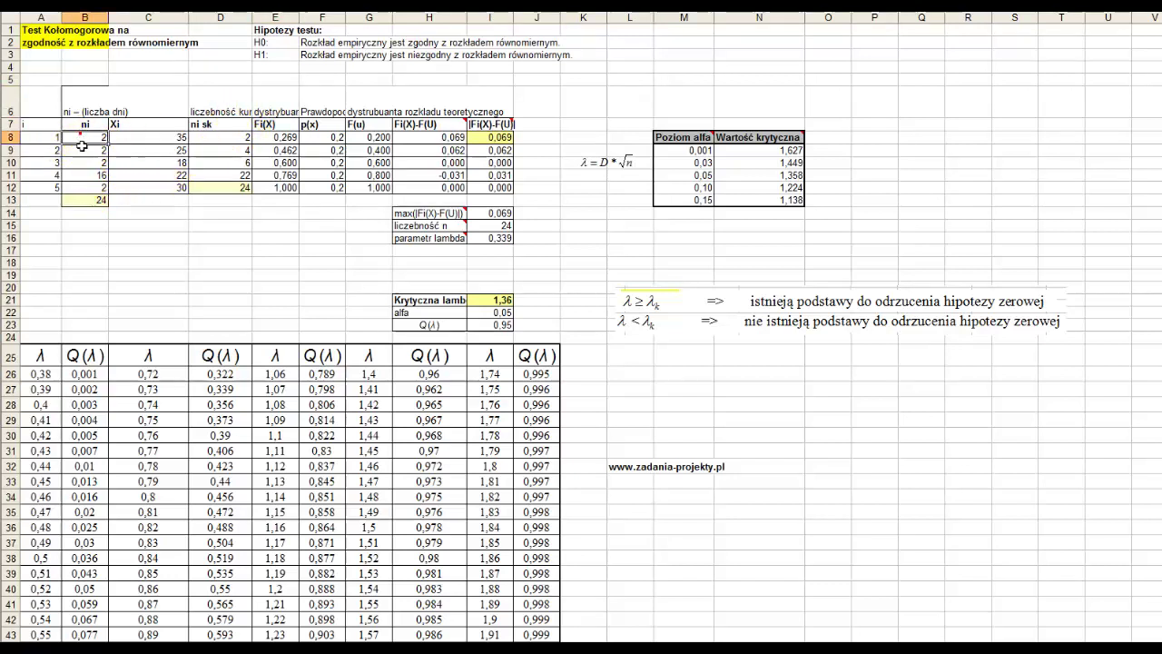
left_click(238, 134)
type("=B8")
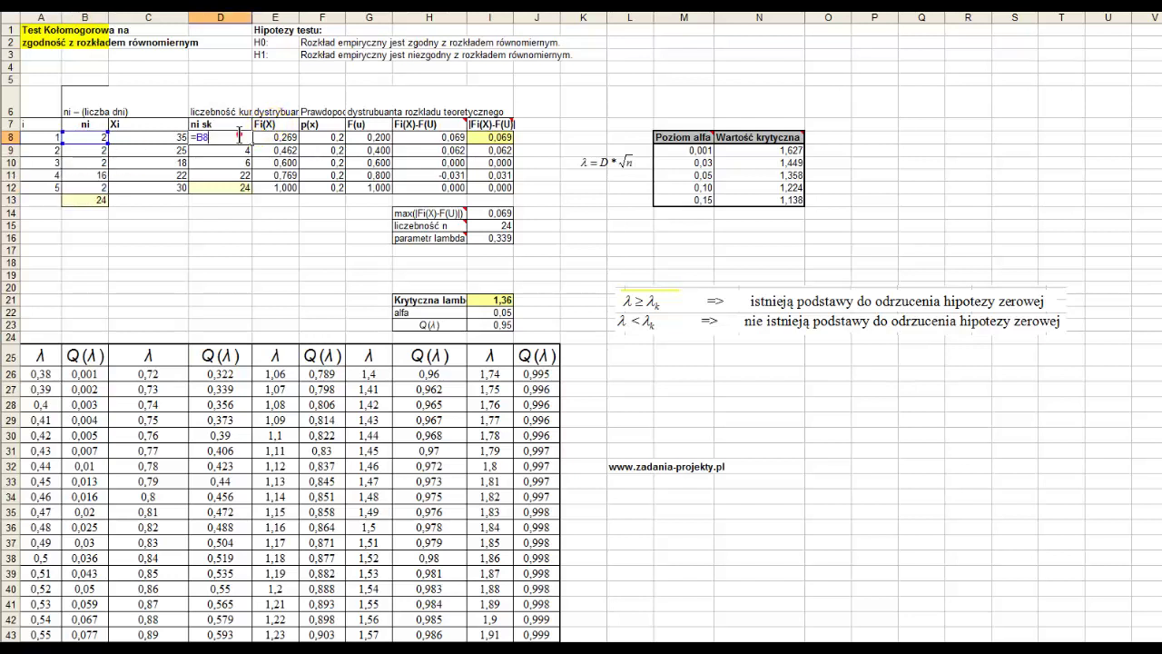
double_click(237, 136)
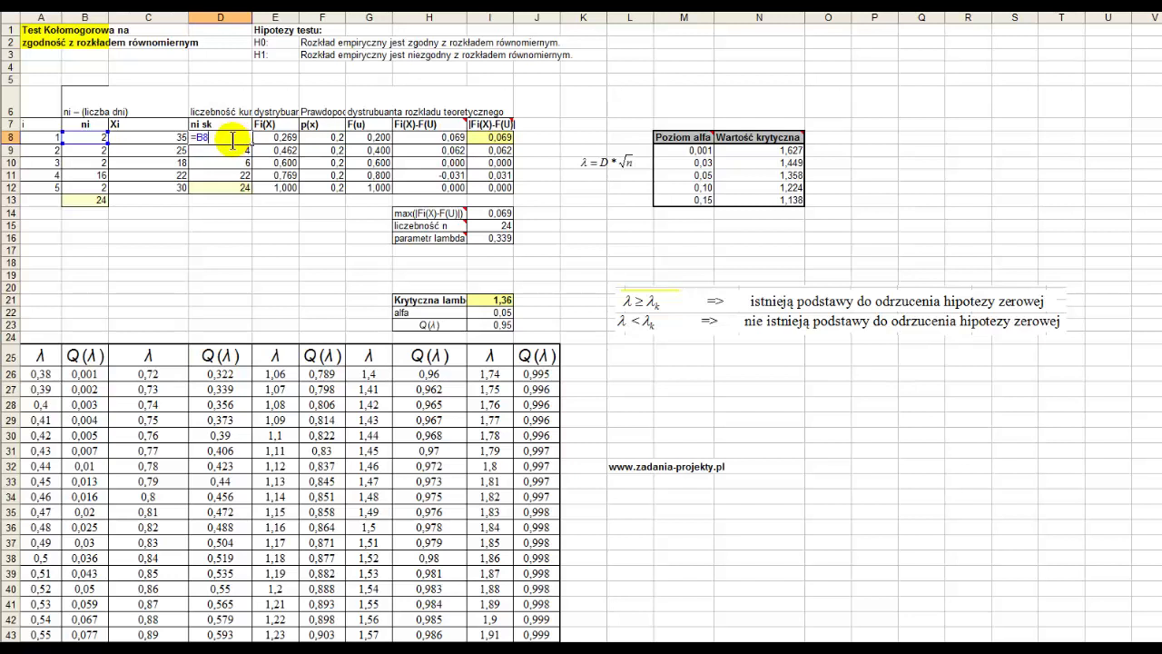
key("Escape")
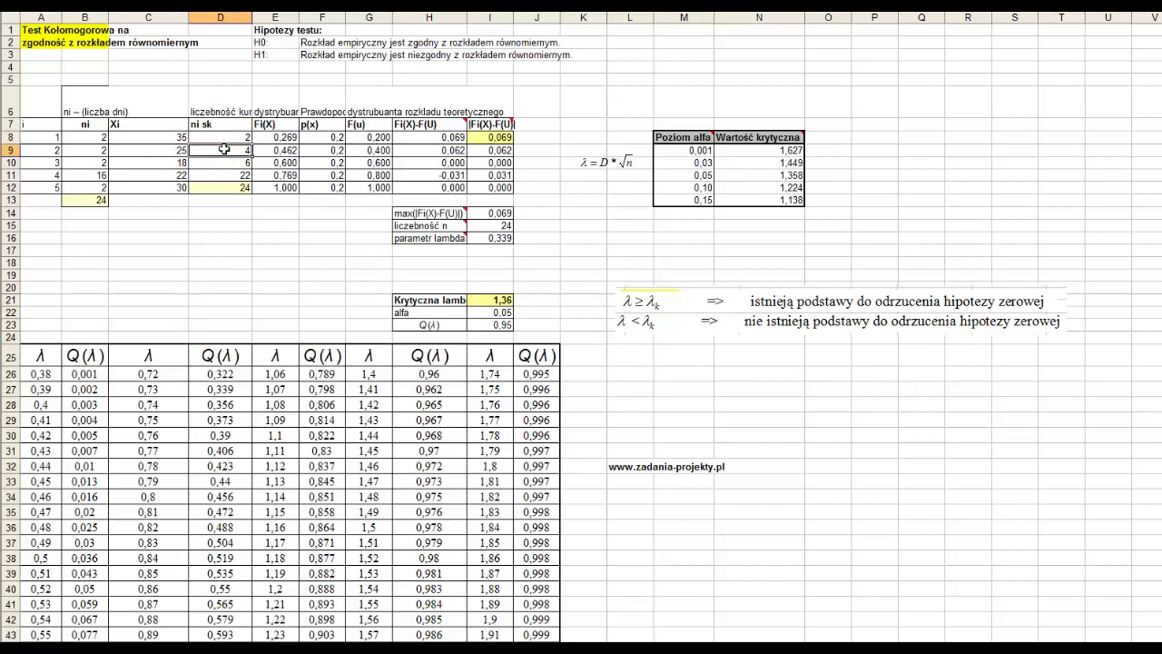
double_click(221, 152)
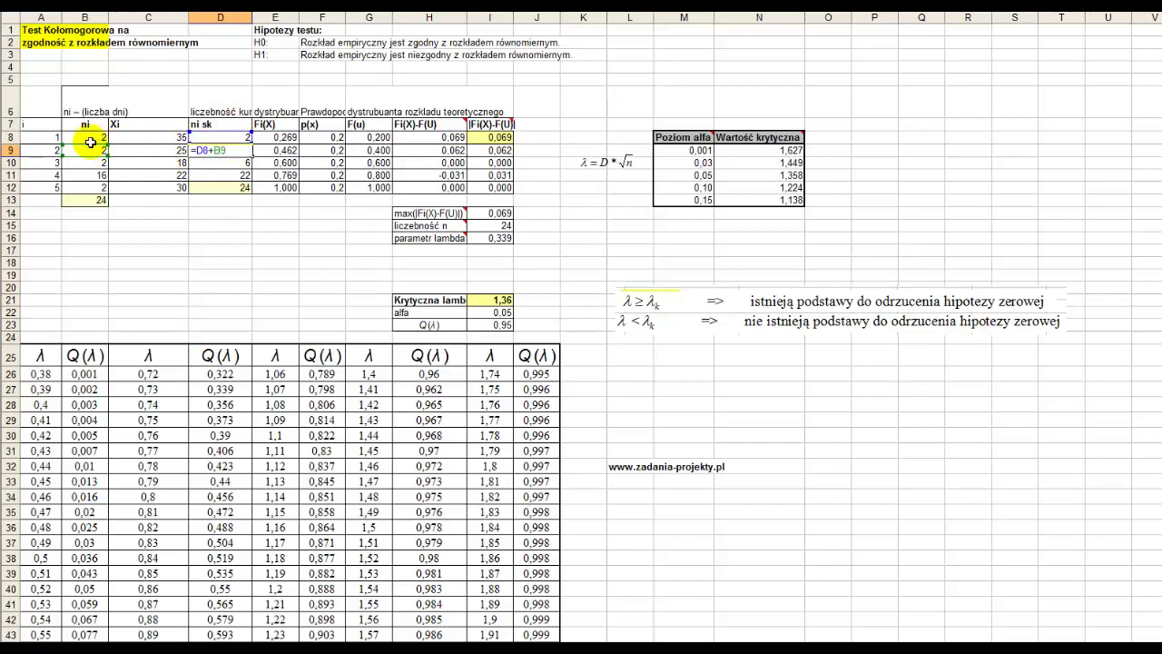
key("Escape")
left_click_drag(251, 156, 255, 192)
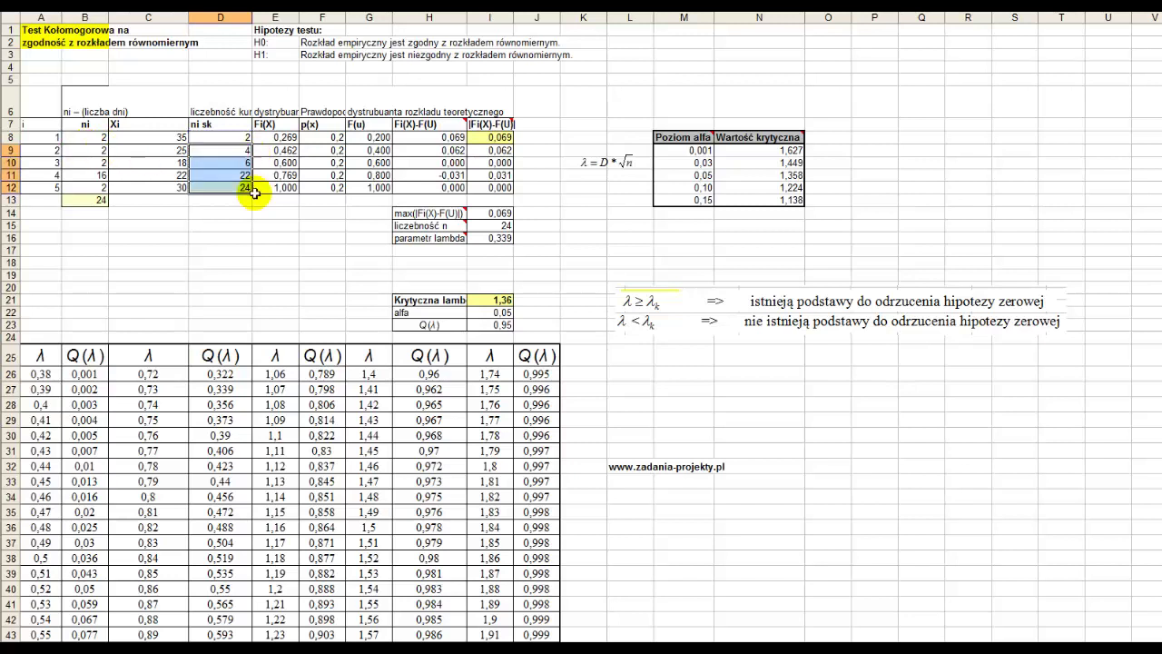
left_click(220, 184)
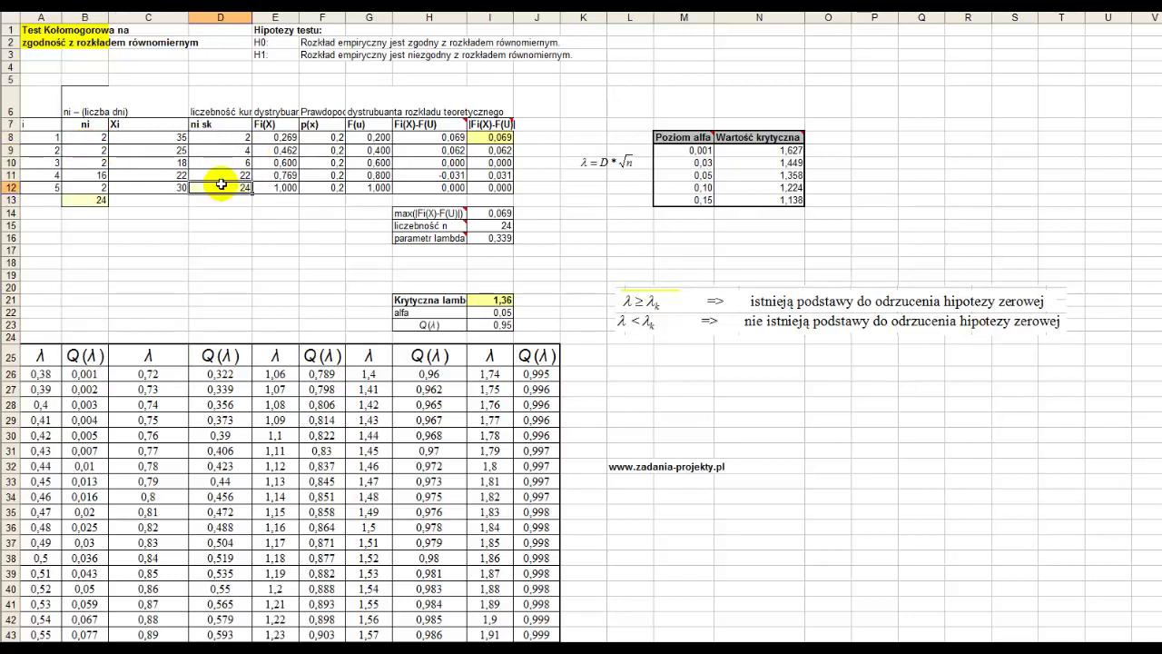
Check the cumulative counts in D8:D12 against the total of 24 in B13
left_click(94, 204)
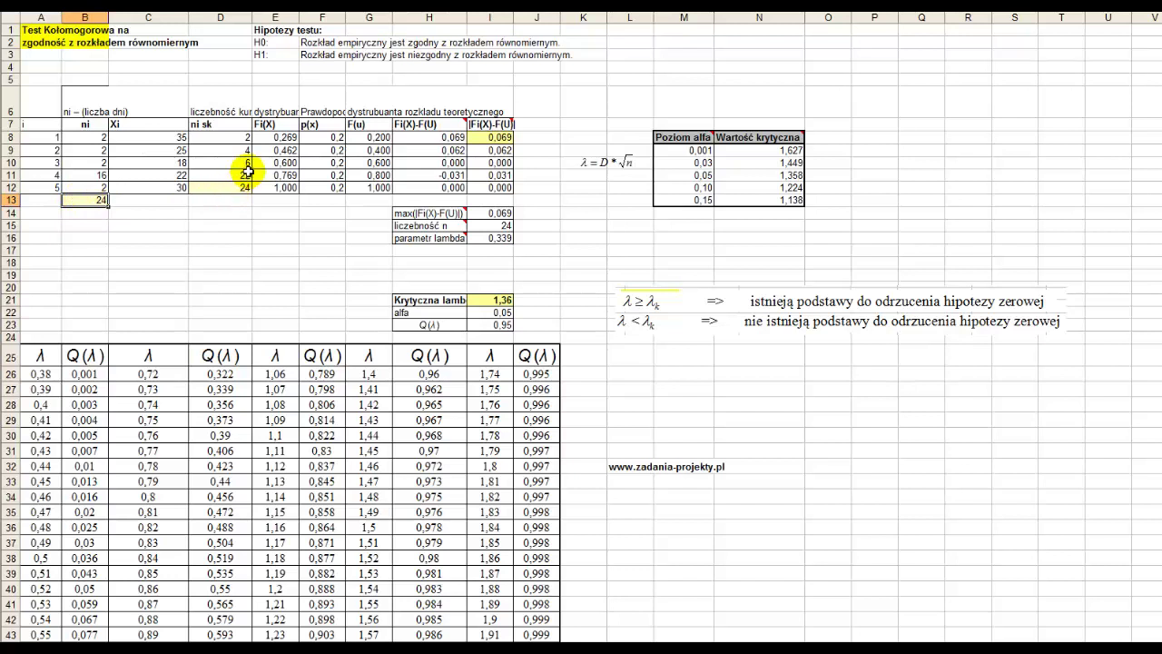
left_click(285, 97)
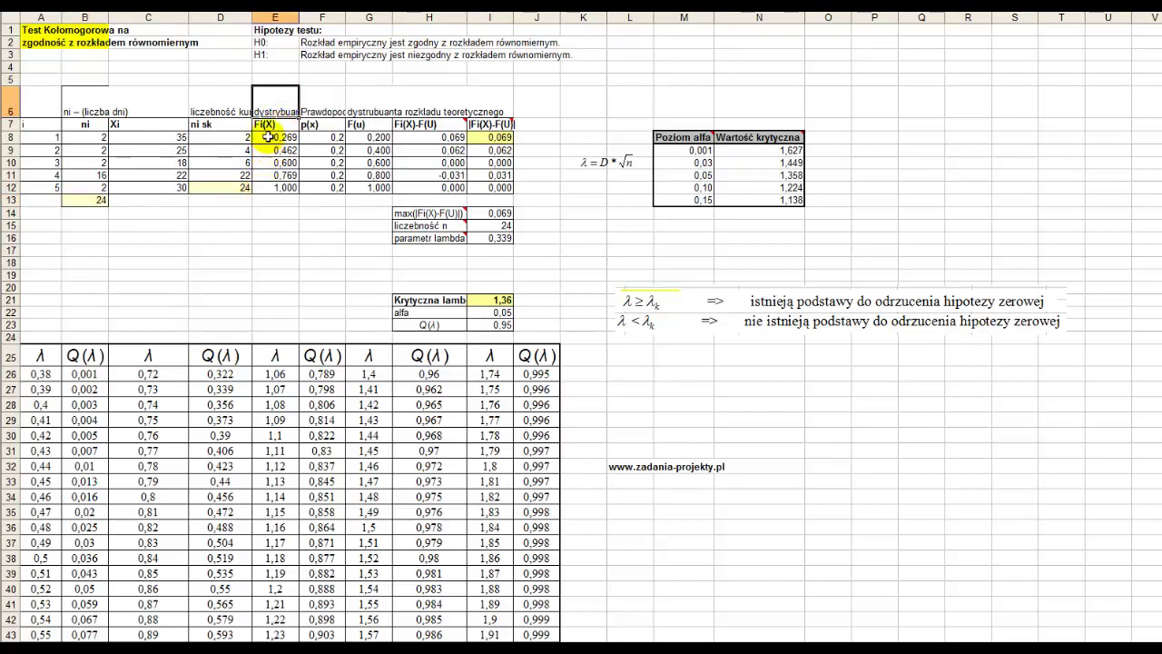
left_click_drag(231, 137, 231, 187)
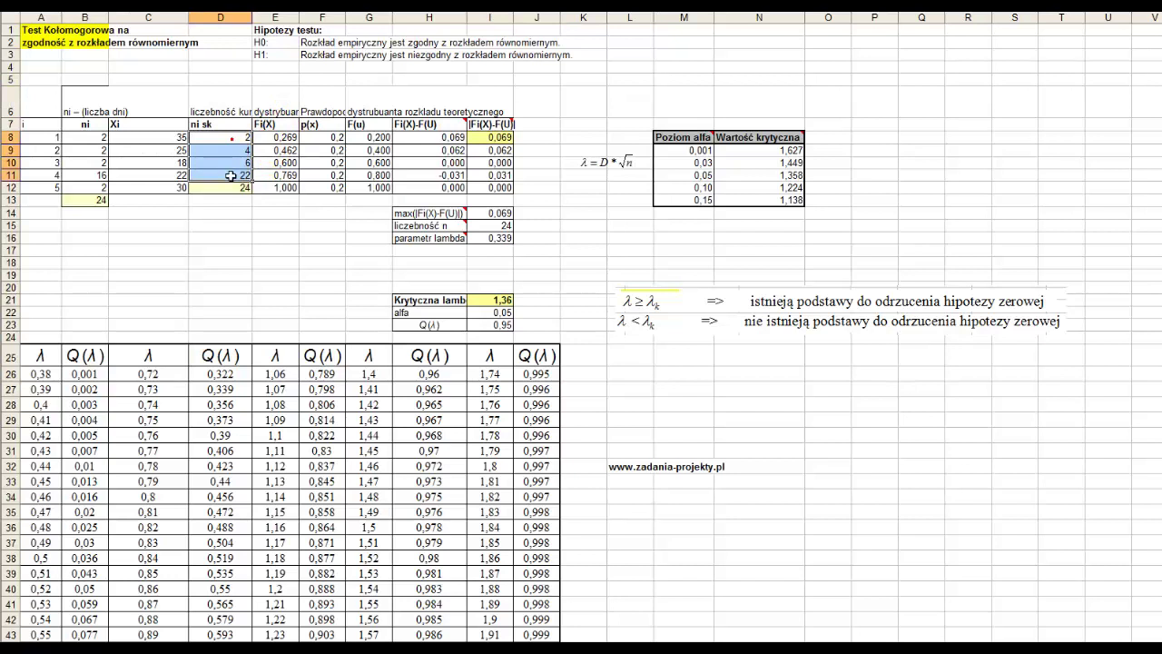
left_click(88, 200)
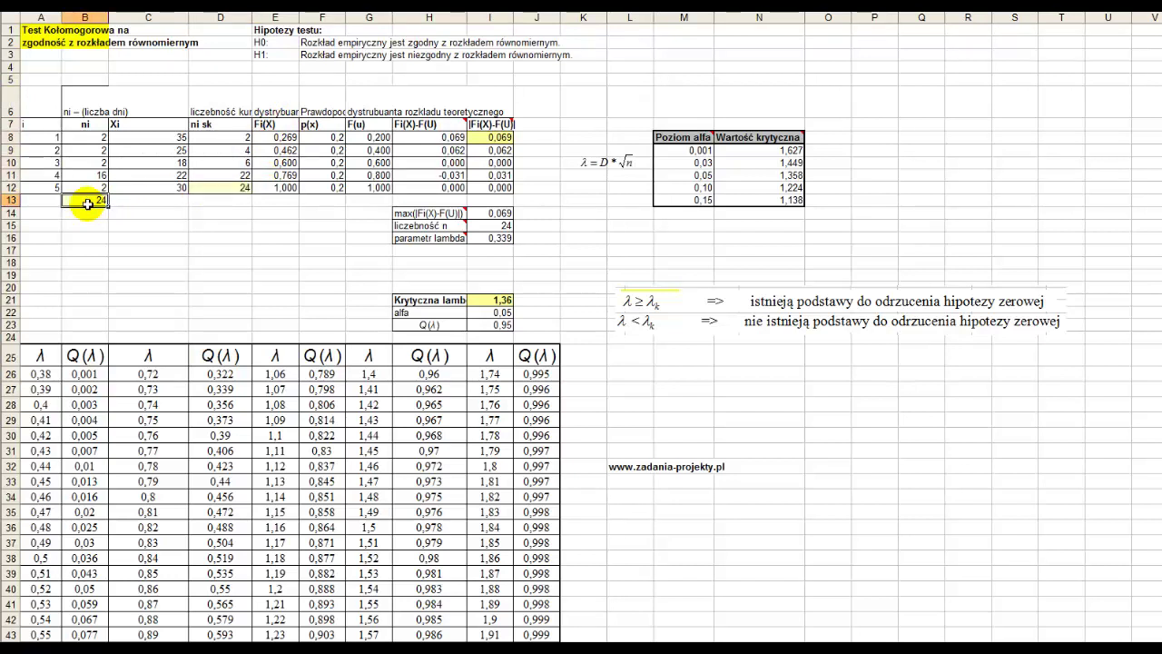
left_click(238, 138)
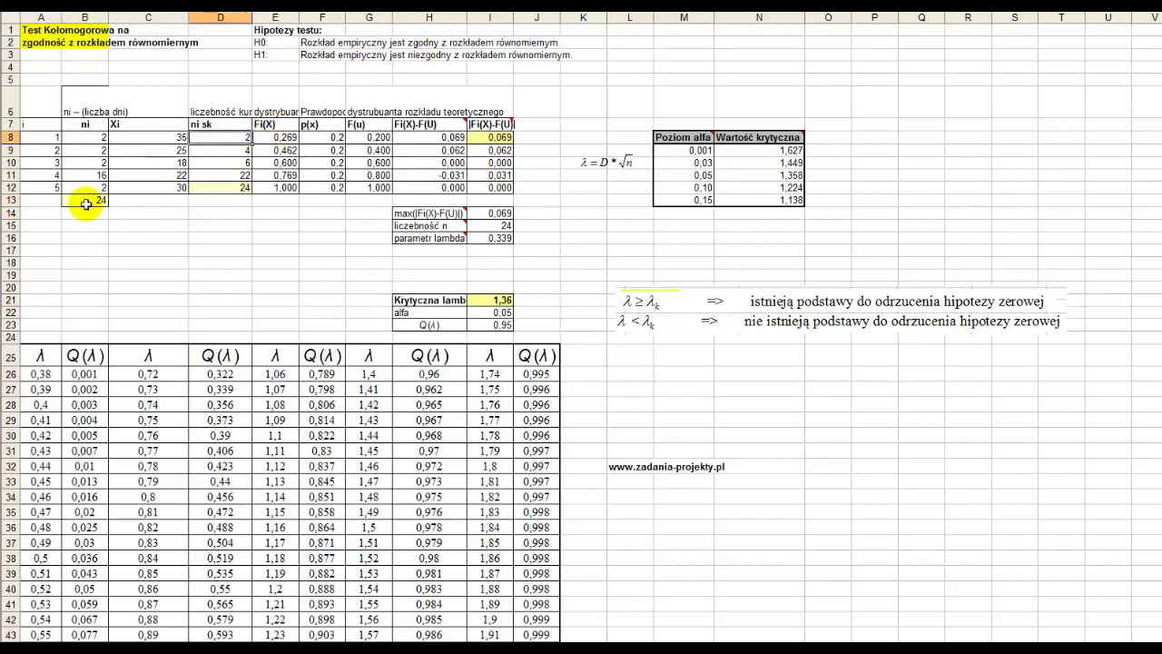
left_click(232, 152)
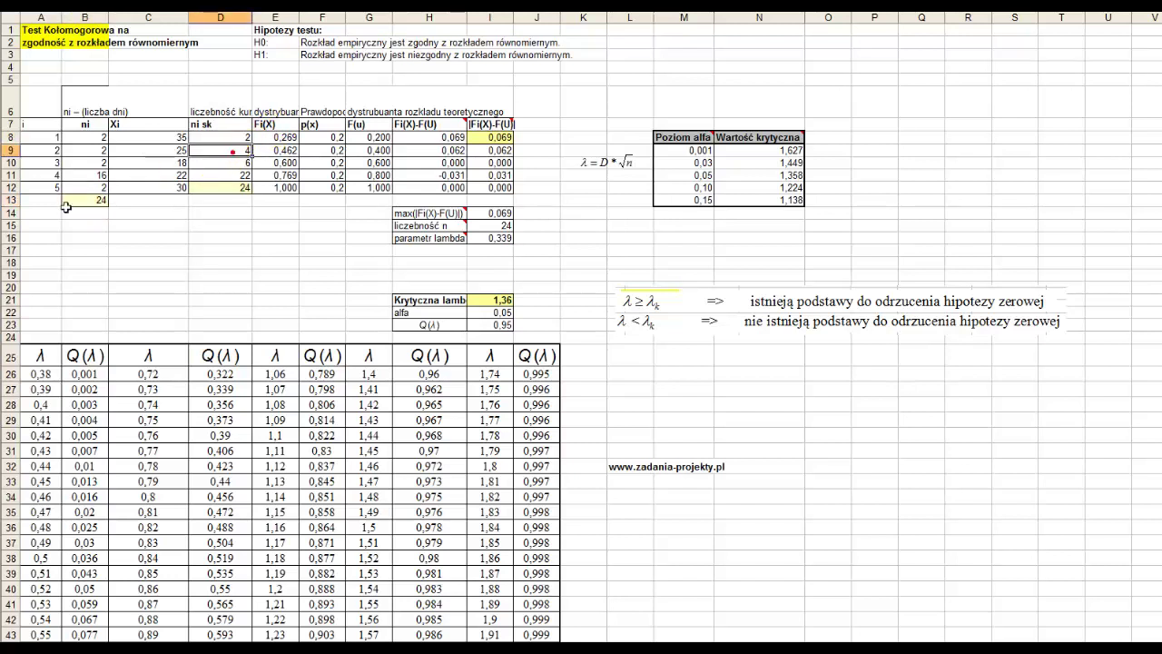
left_click(226, 162)
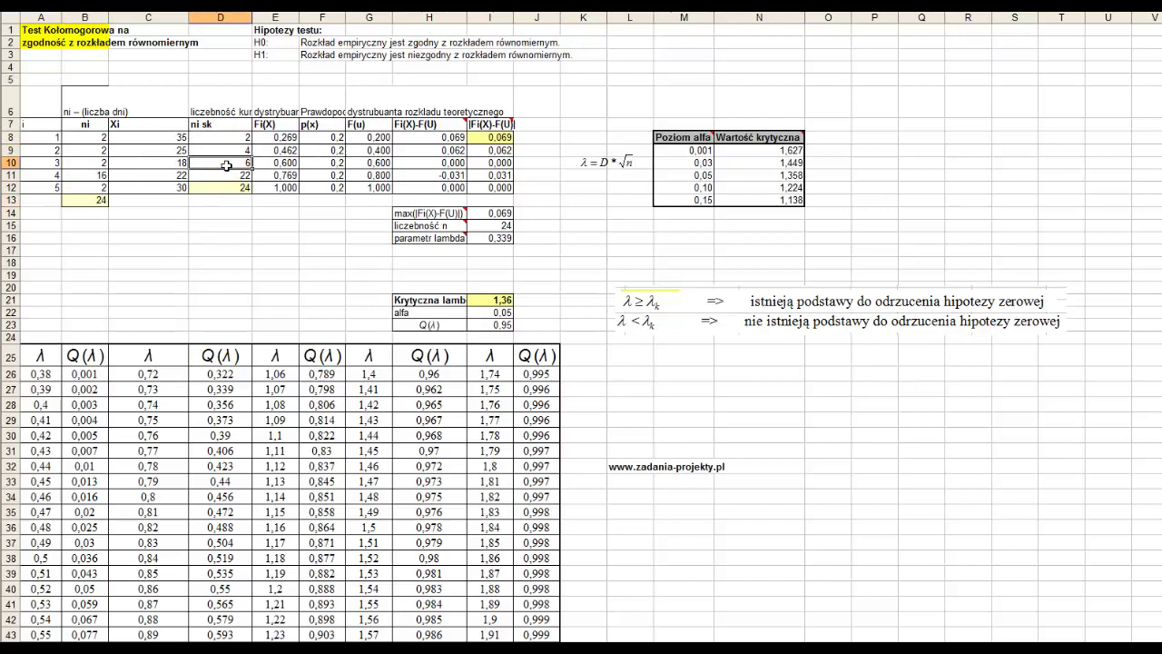
left_click(92, 197)
left_click(269, 136)
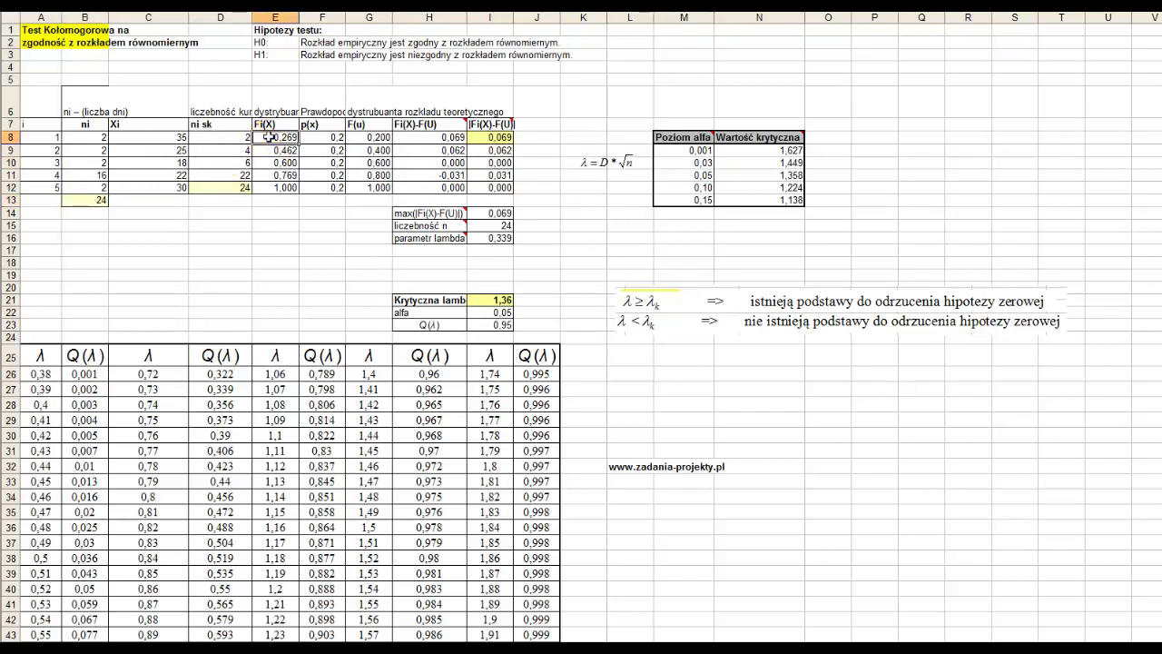
left_click_drag(268, 136, 269, 187)
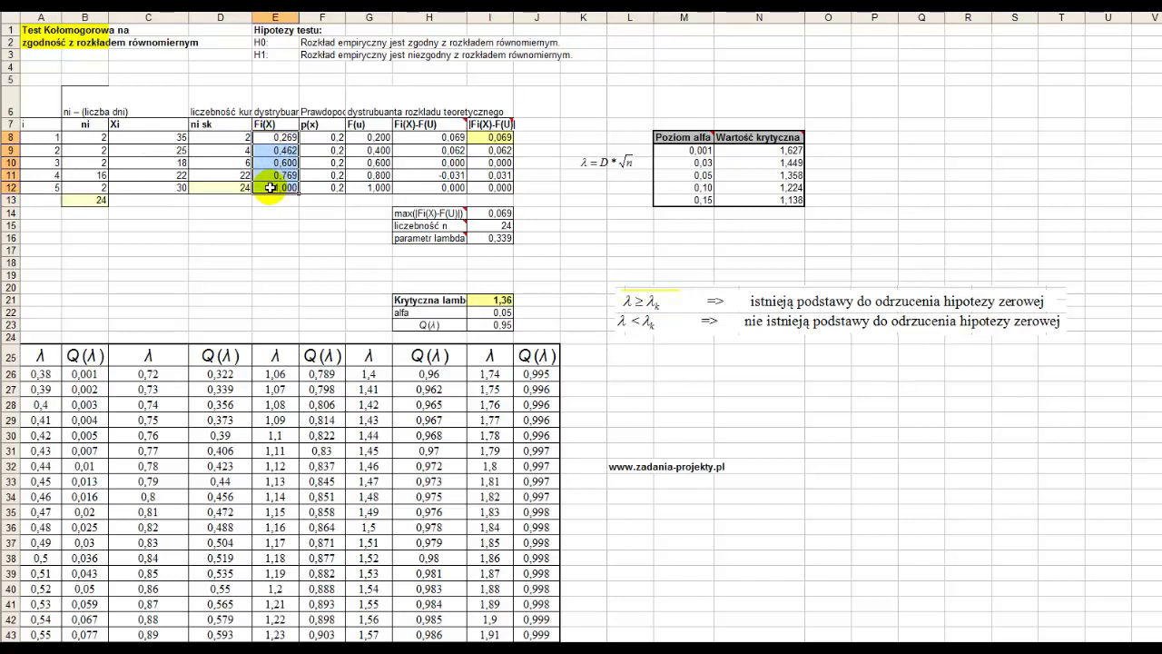
left_click(150, 187)
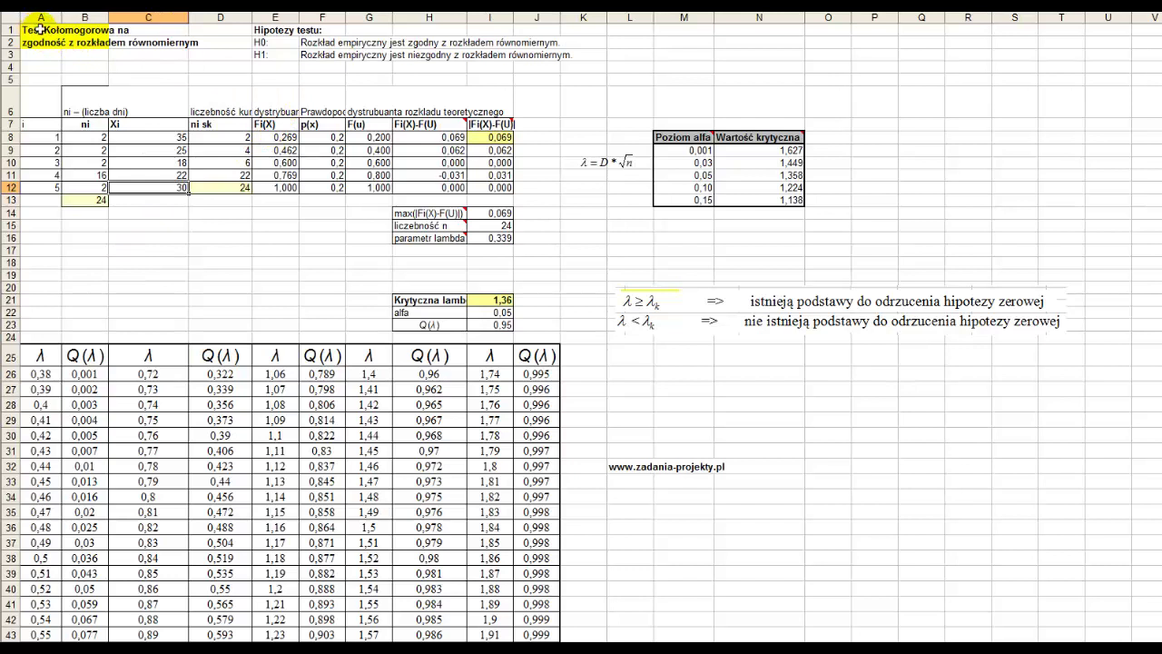
left_click(290, 106)
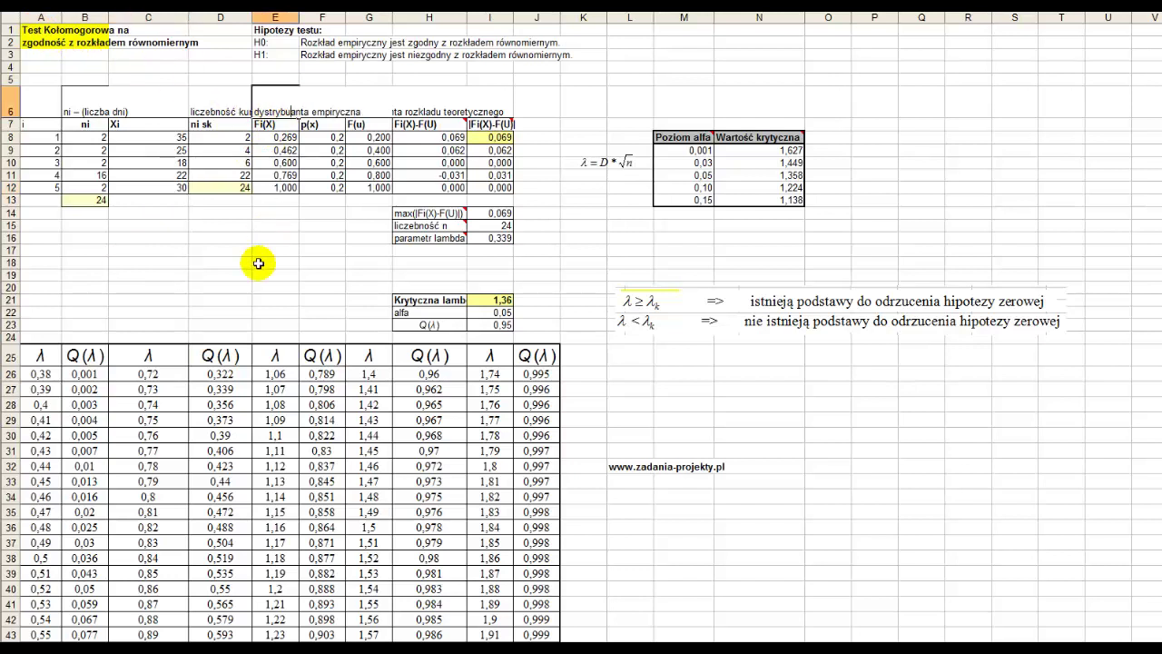
left_click(366, 110)
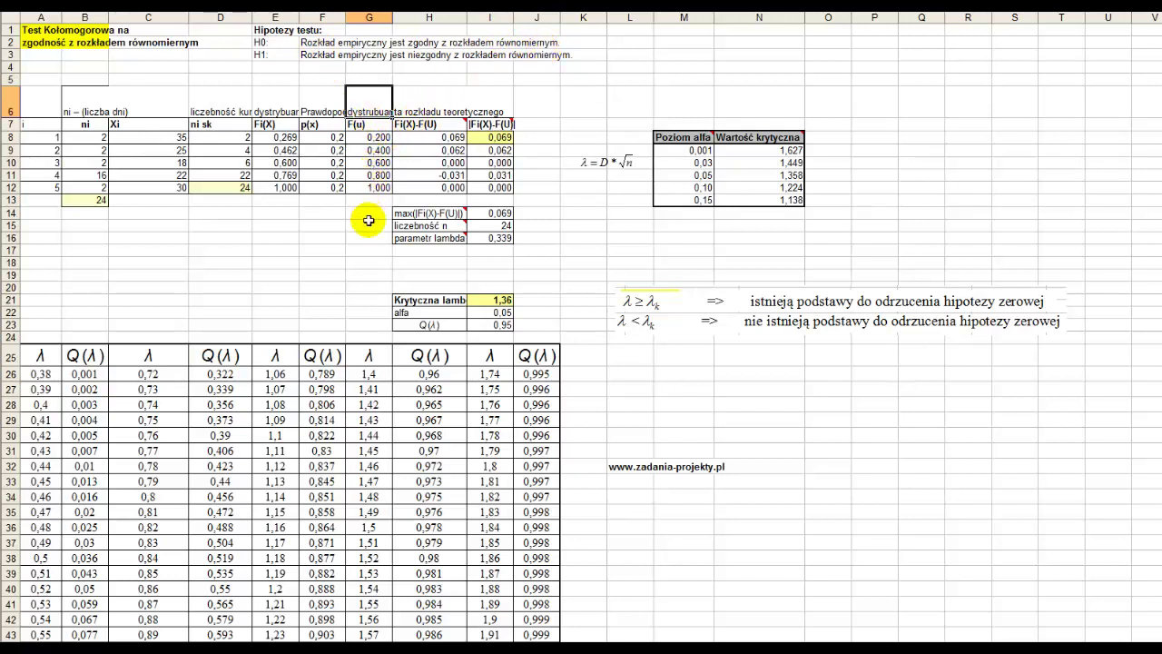
left_click(318, 106)
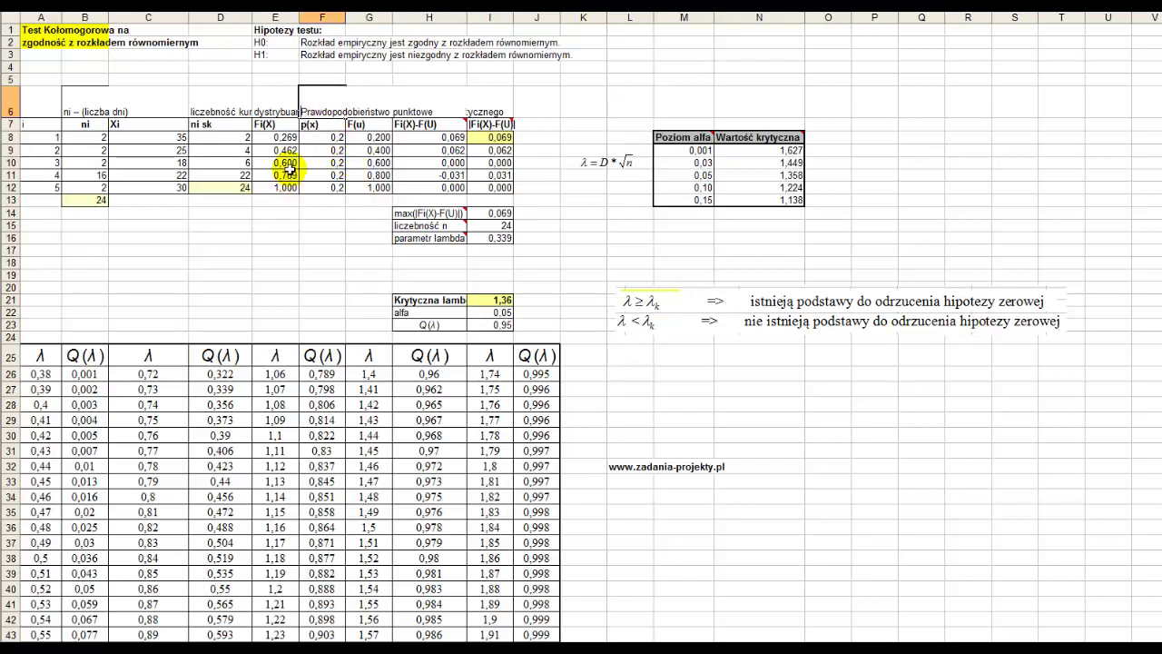
key("Escape")
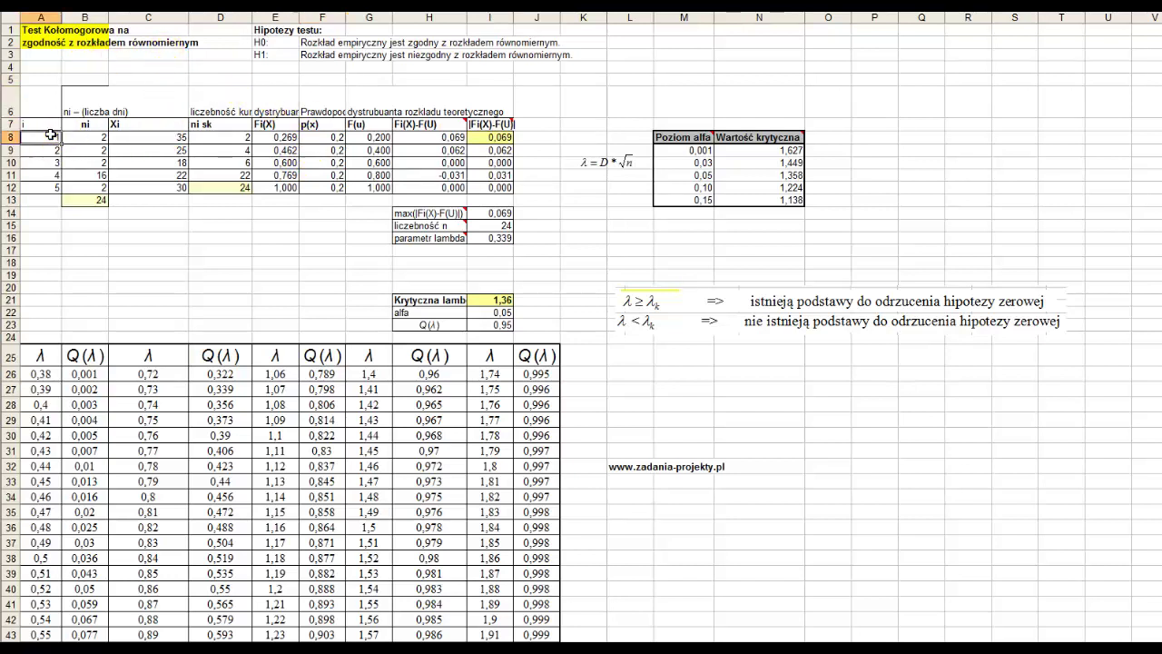
Enter =1/5 in F8 and copy it down through F12
left_click_drag(50, 137, 50, 187)
left_click_drag(128, 137, 128, 185)
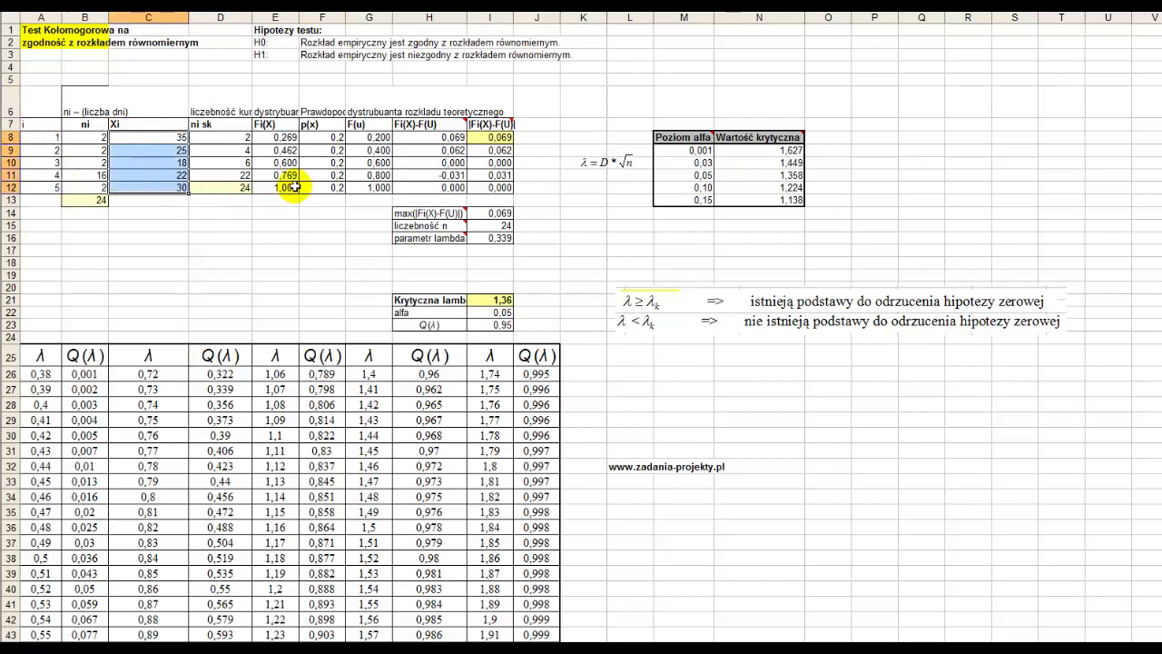
left_click_drag(327, 137, 328, 184)
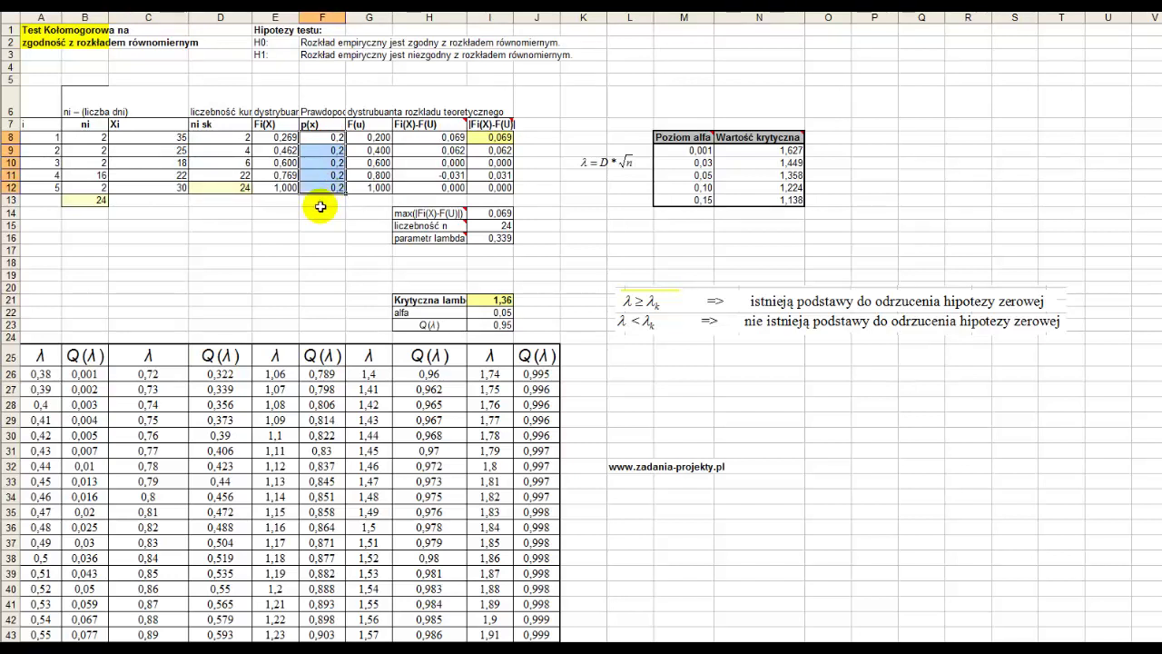
left_click(320, 137)
type("=1/5")
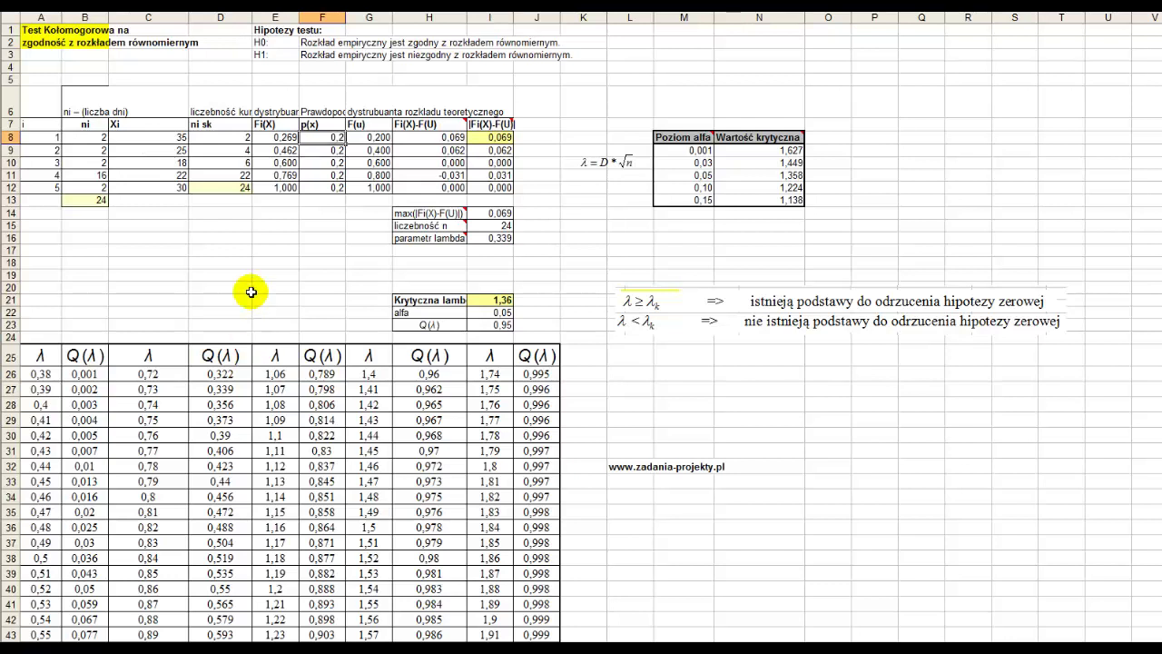
left_click_drag(322, 137, 329, 188)
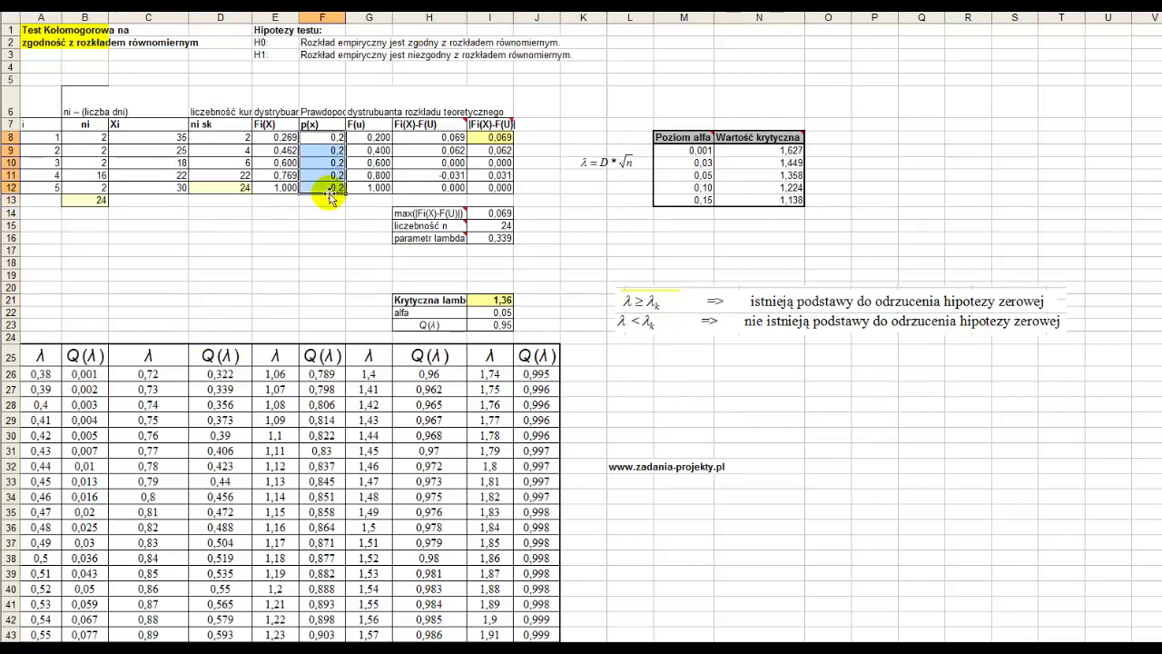
Check the F(u) column against the 0,2 probabilities in F8:F12
left_click(379, 110)
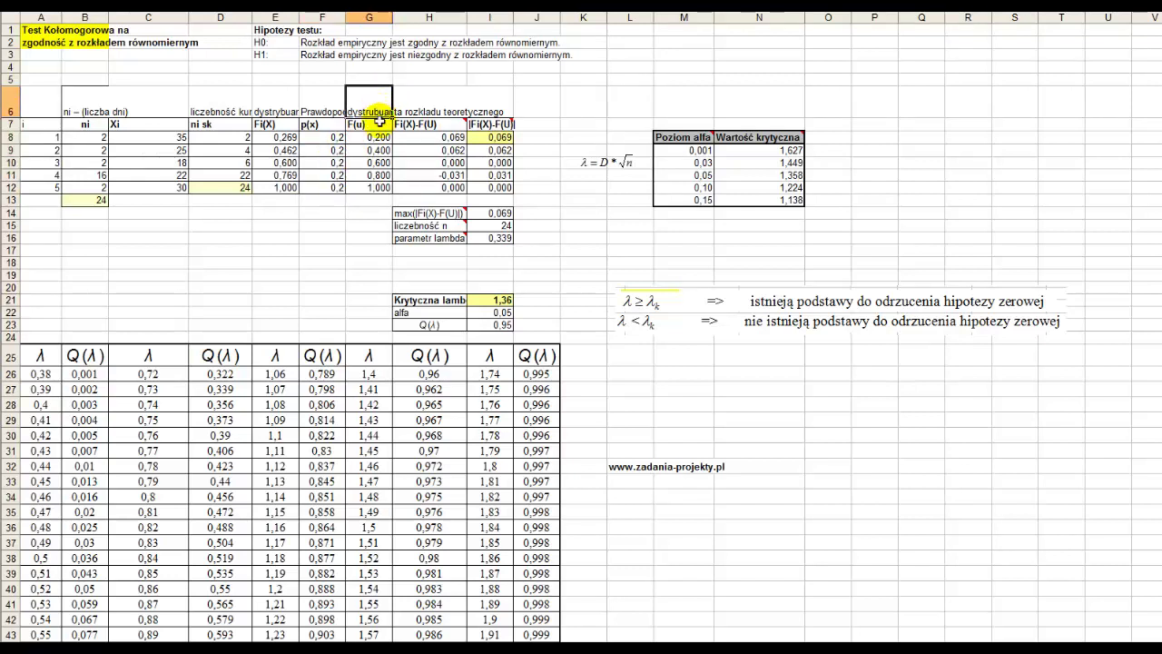
left_click(377, 138)
left_click(337, 138)
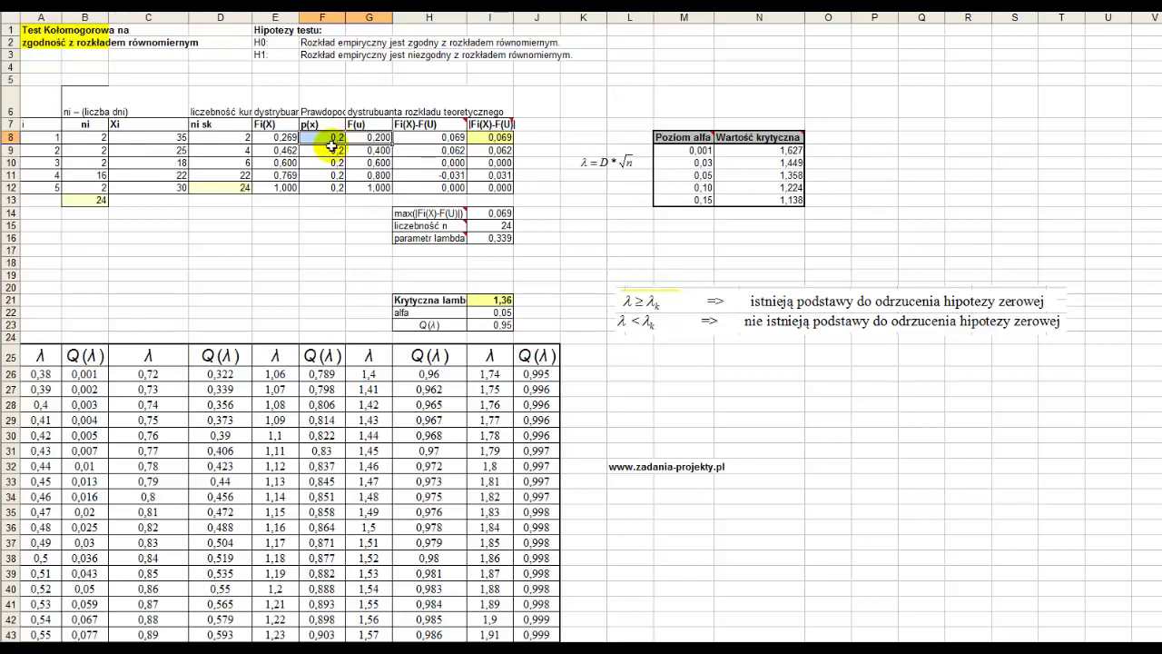
left_click_drag(330, 136, 330, 191)
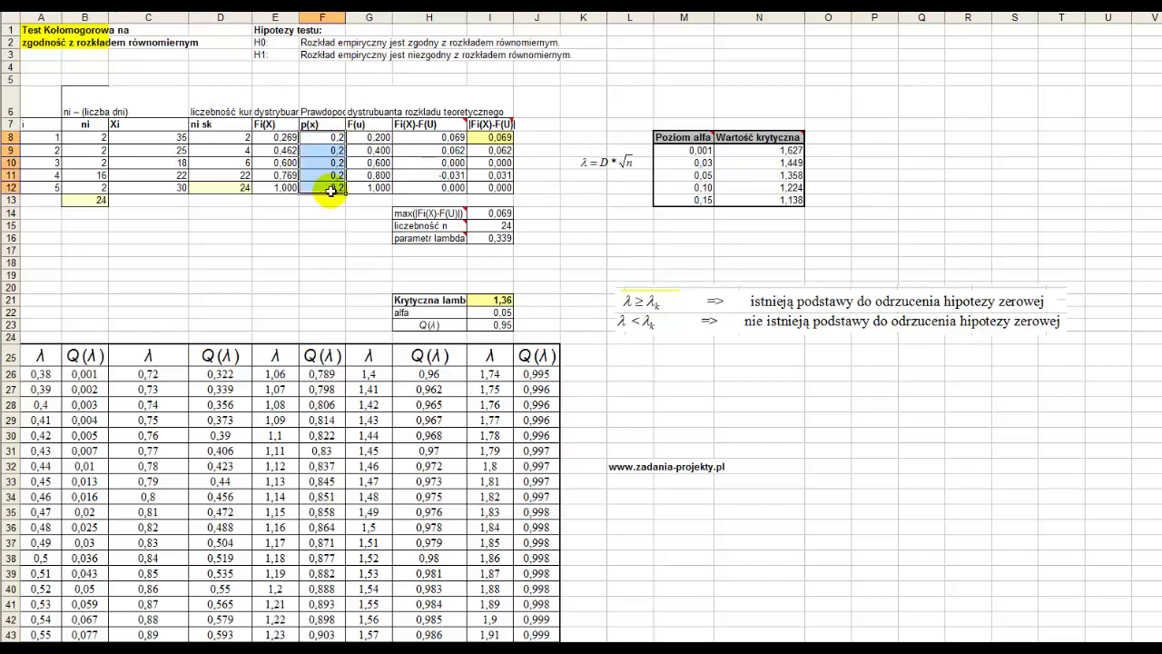
Enter 1/5 in G8 and =G8+1/5 in G9, filled down to G12
left_click(352, 137)
type("1/5")
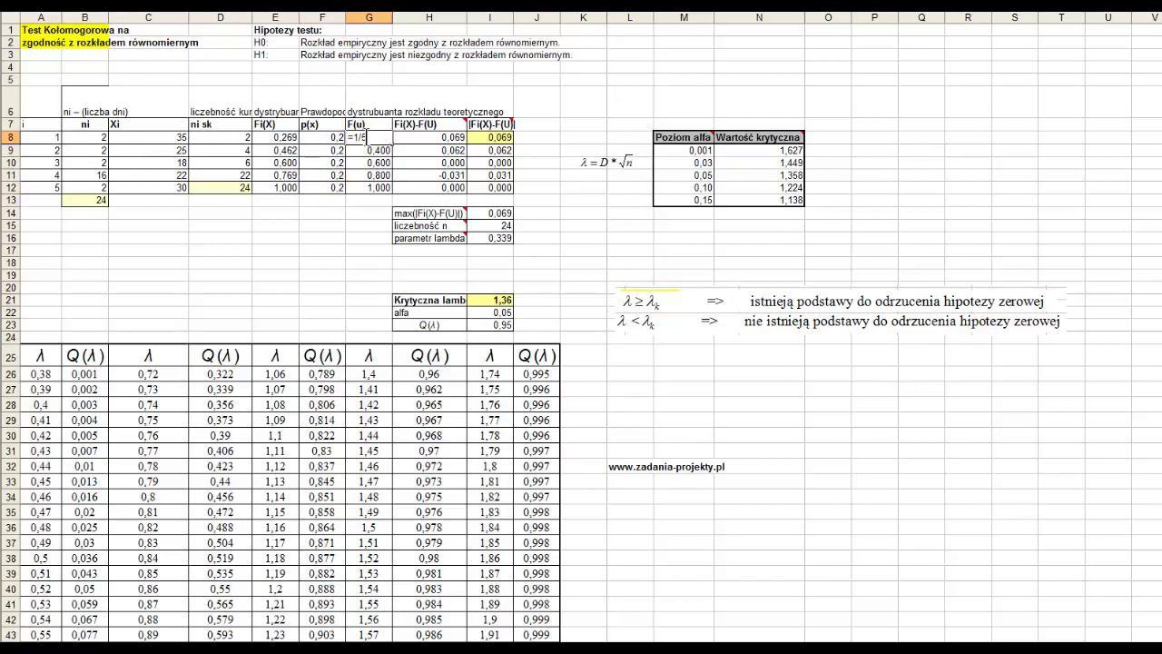
key("Return")
left_click(354, 137)
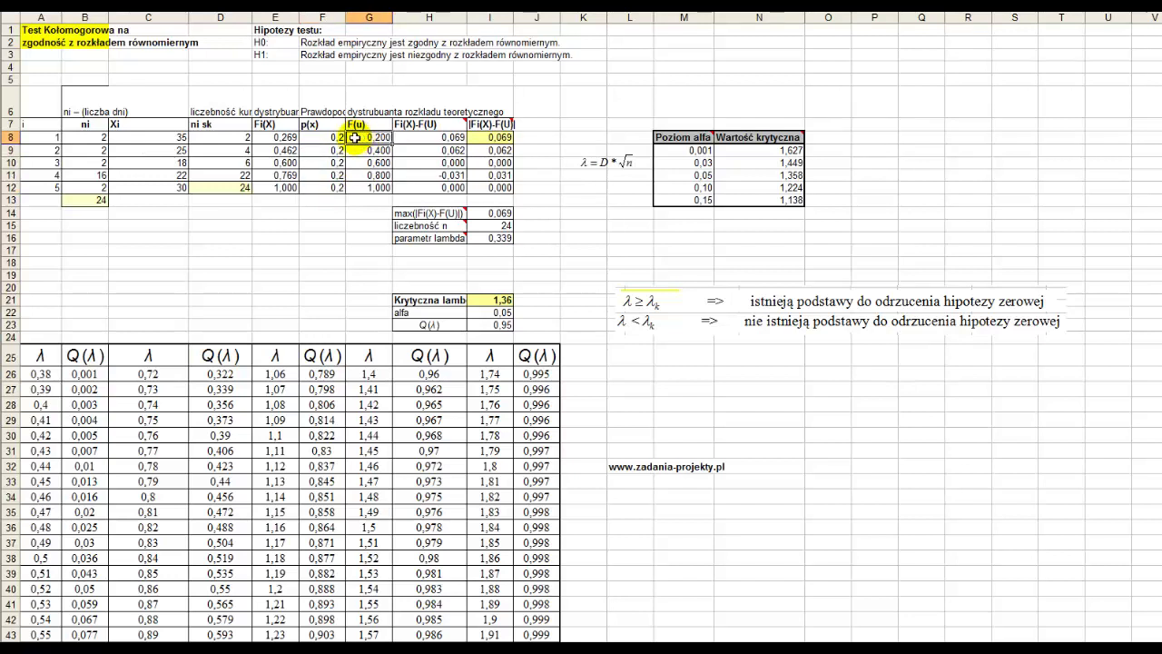
left_click(334, 137)
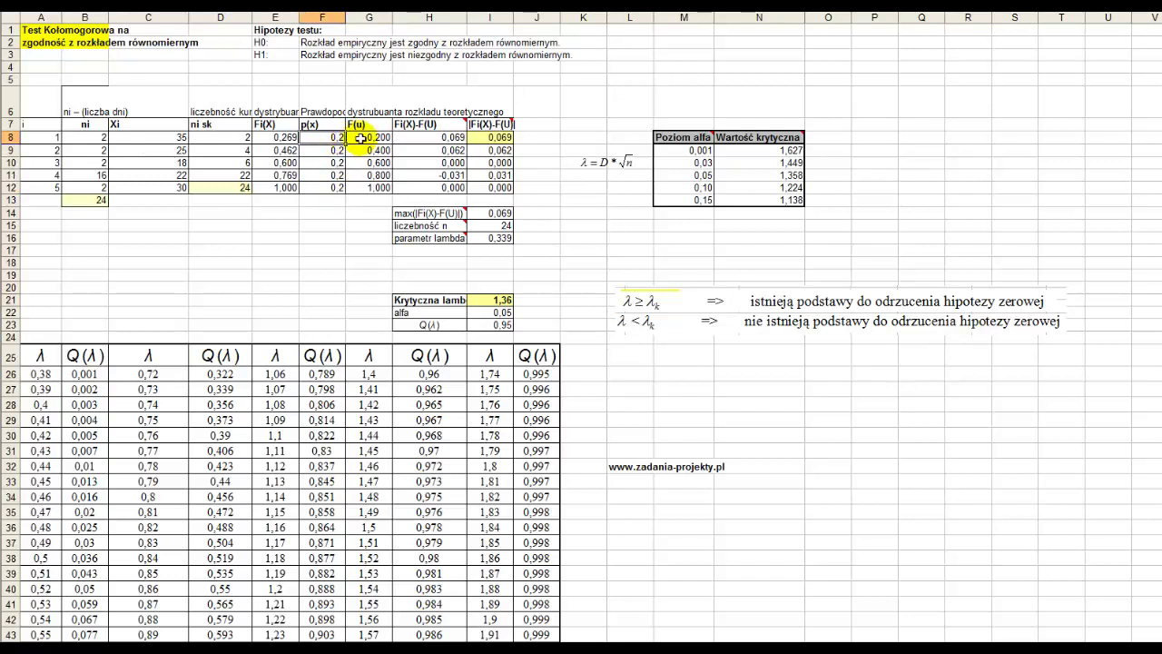
left_click(360, 137)
left_click(361, 151)
type("=")
key("Up")
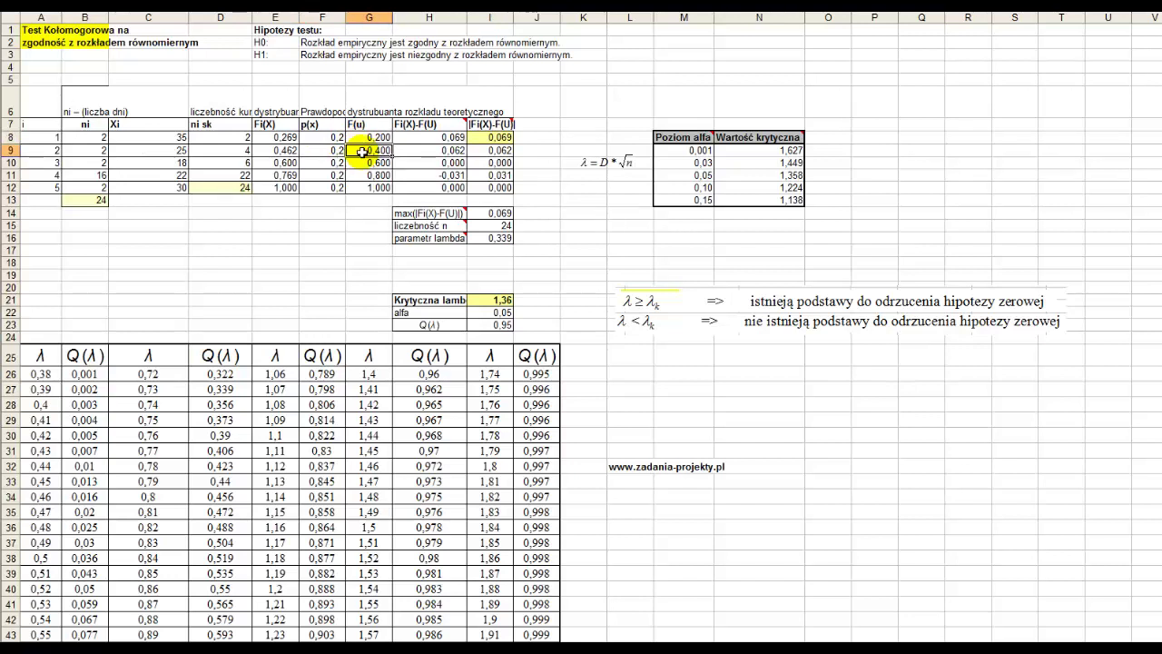
type("=G8+1/5")
left_click_drag(361, 154, 364, 135)
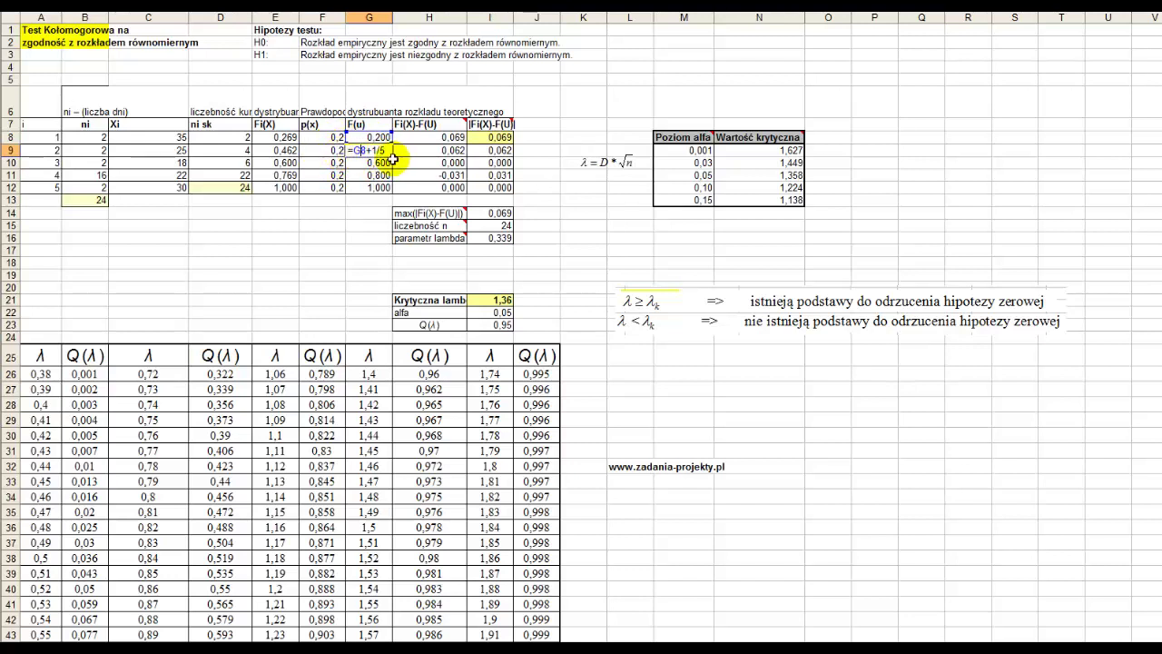
double_click(372, 187)
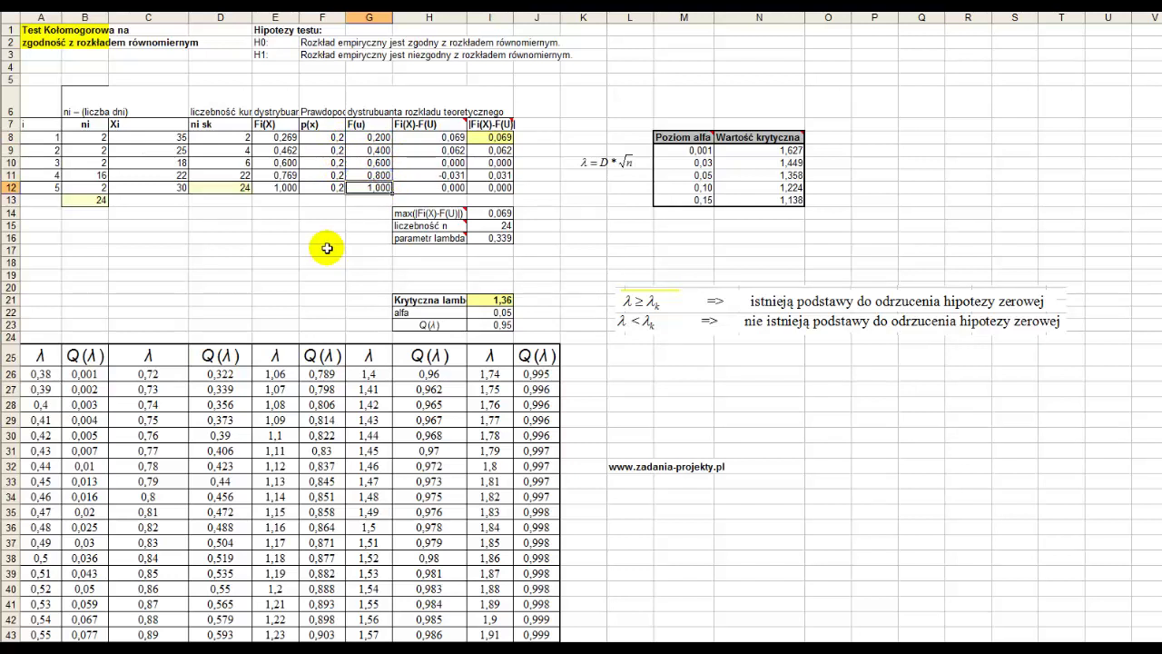
Shade the Fi(X) values E8:E12 and F(u) values G8:G12 pale blue
mouse_move(277, 137)
left_mouse_down()
mouse_move(277, 199)
mouse_move(277, 187)
left_mouse_up()
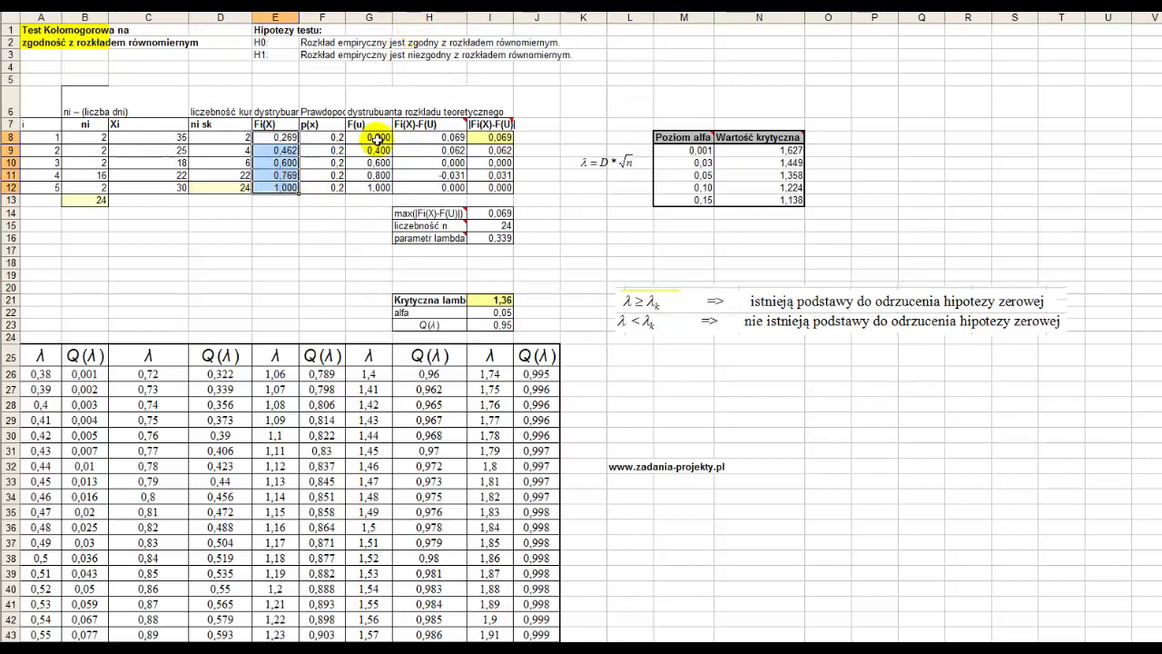
left_click_drag(377, 138, 377, 187, "ctrl")
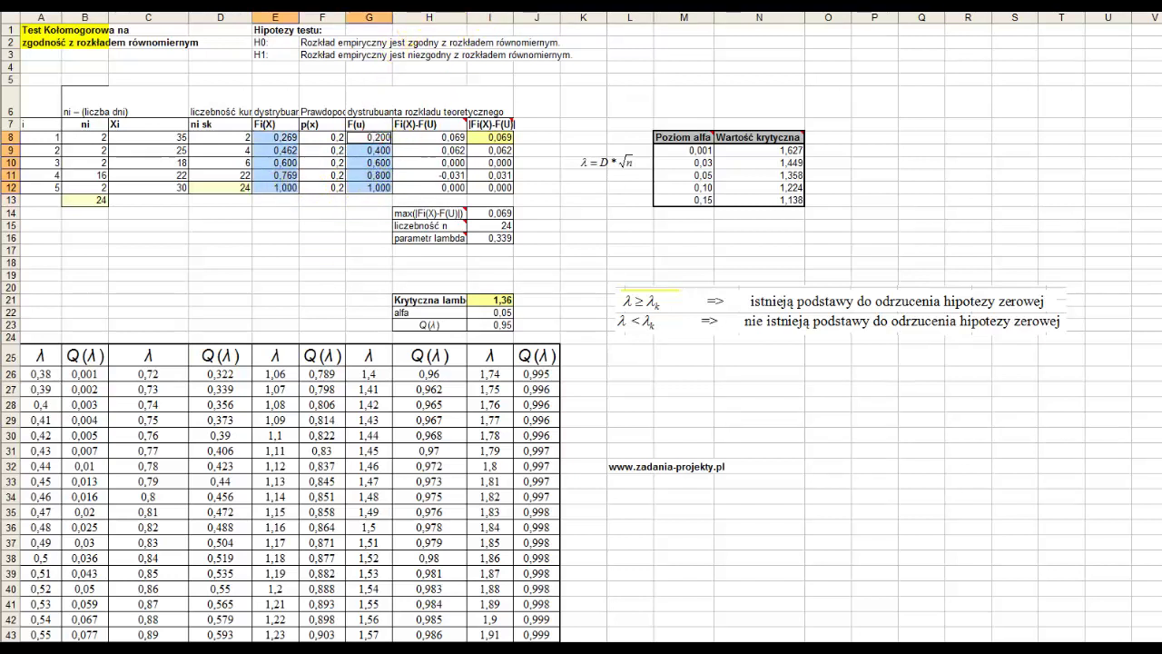
left_click(508, 4)
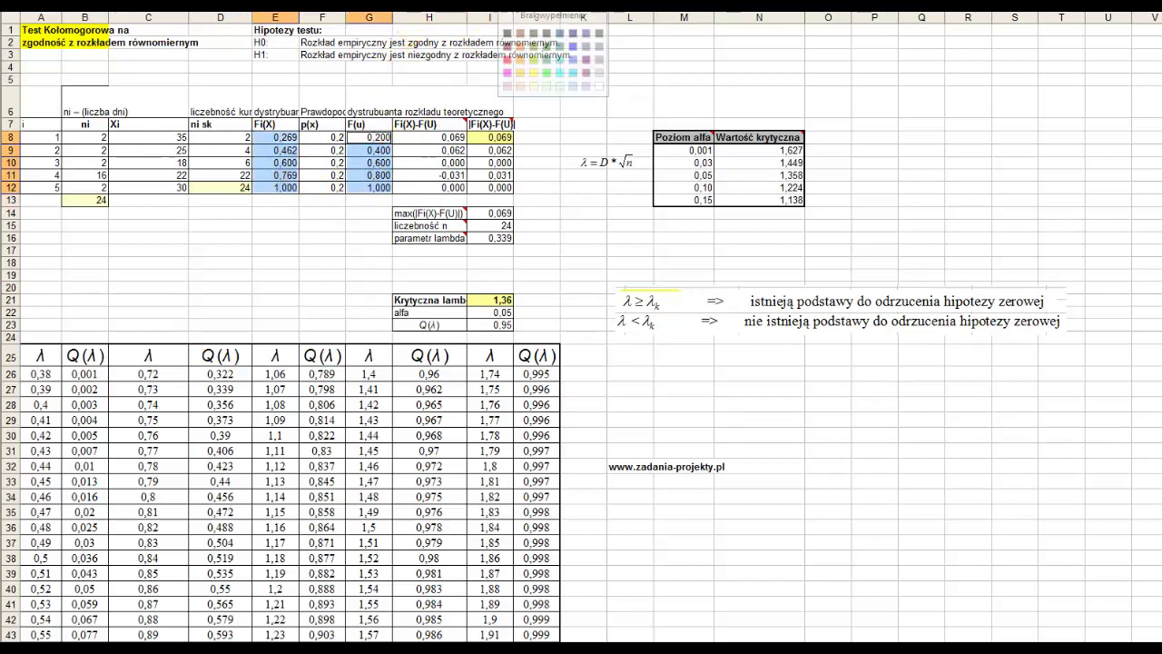
left_click(559, 83)
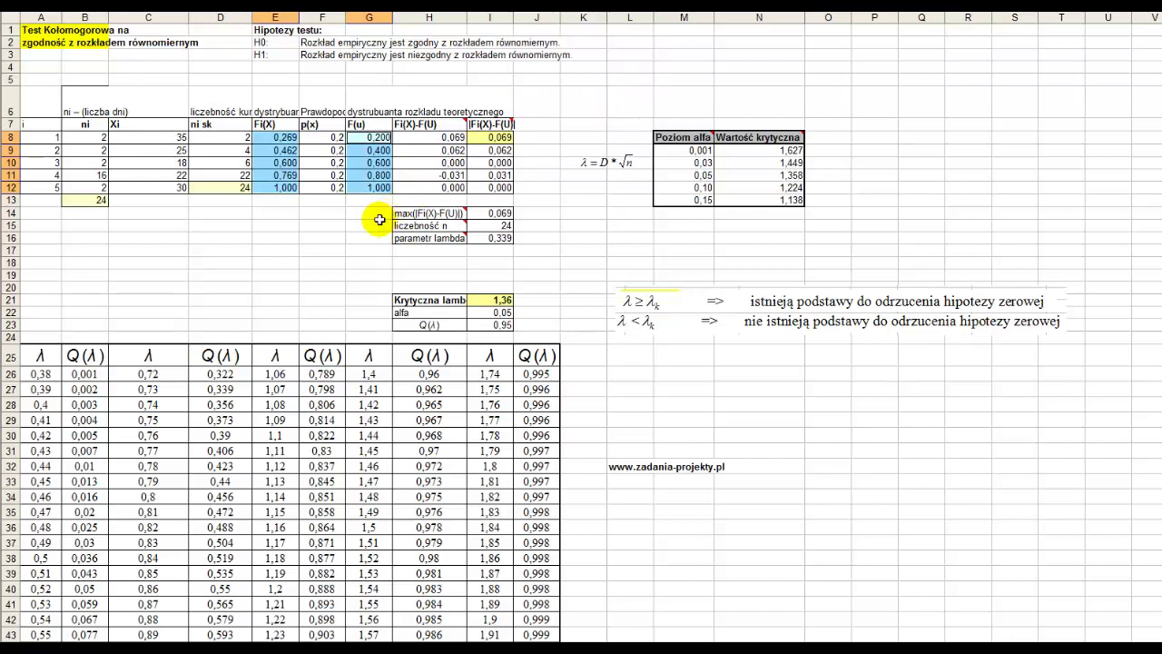
left_click(309, 201)
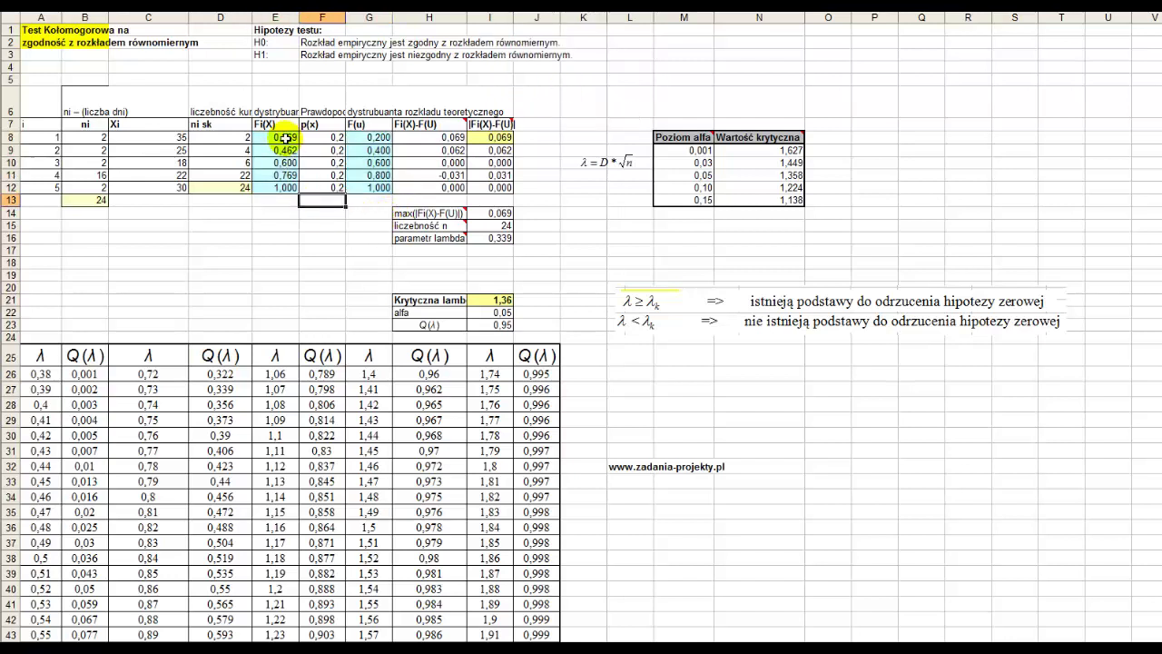
Compare the Fi(X) and F(u) columns ahead of the H8 differences
left_click_drag(285, 137, 281, 187)
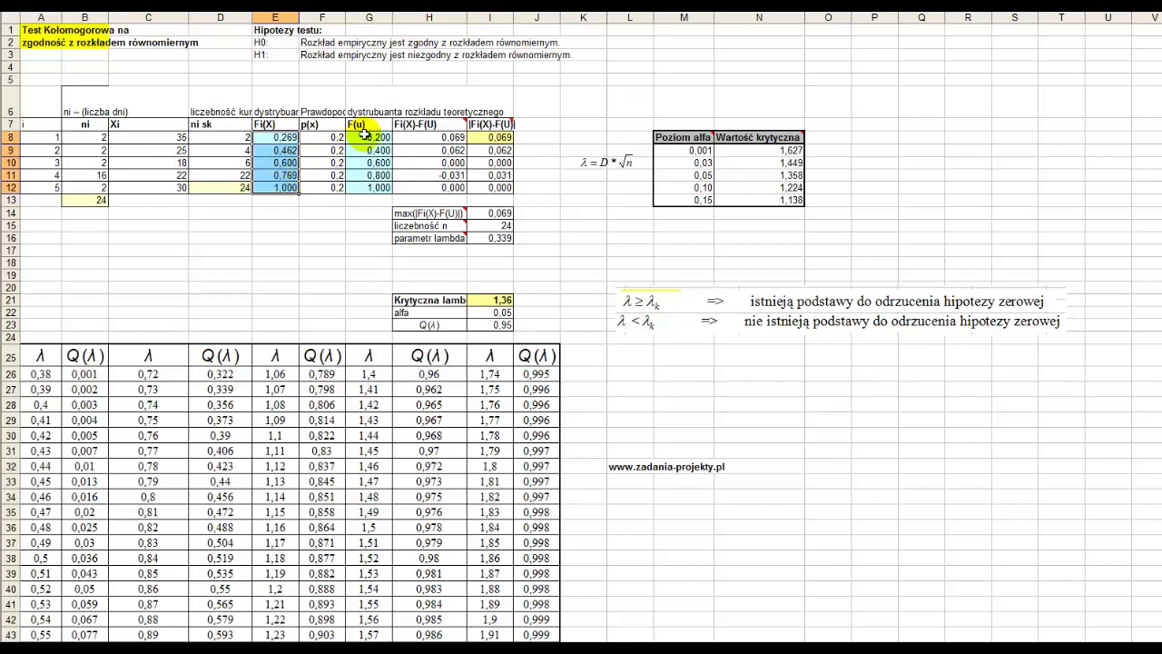
left_click_drag(363, 136, 367, 187)
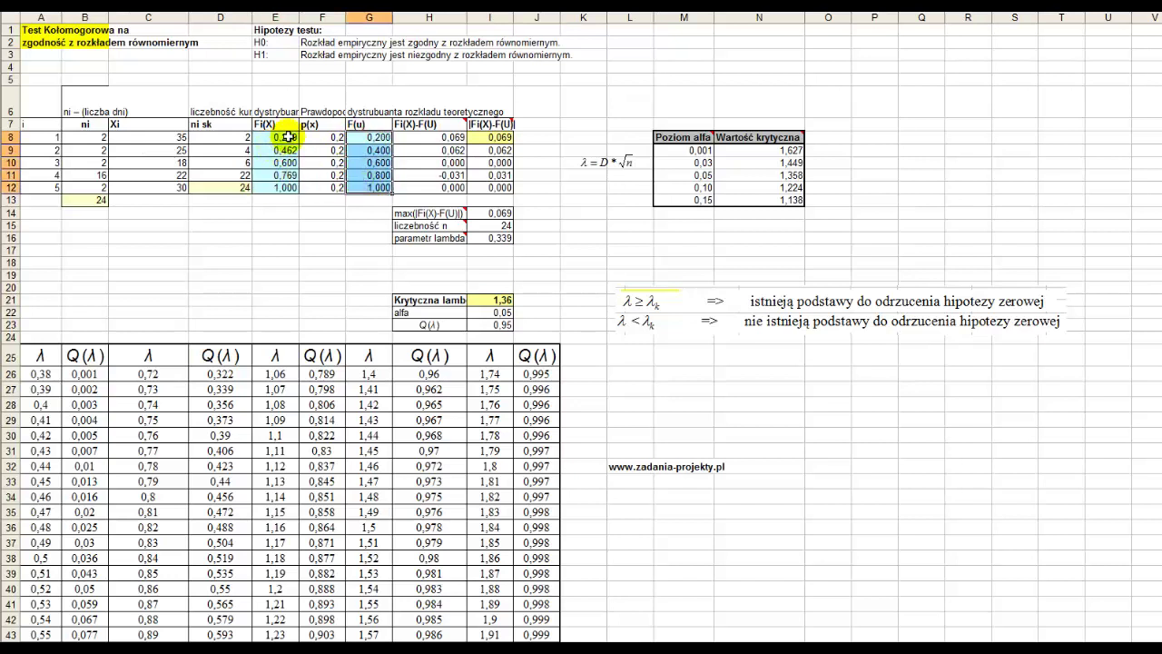
left_click_drag(287, 136, 282, 187)
left_click_drag(363, 136, 366, 187)
left_click(409, 137)
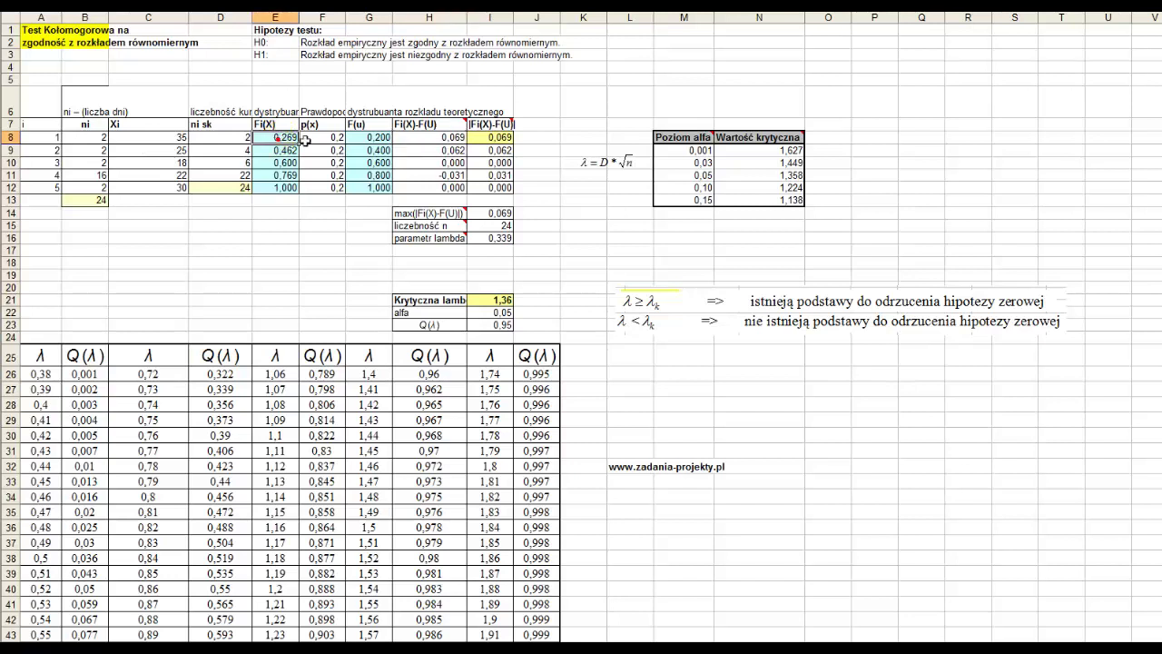
left_click(366, 138)
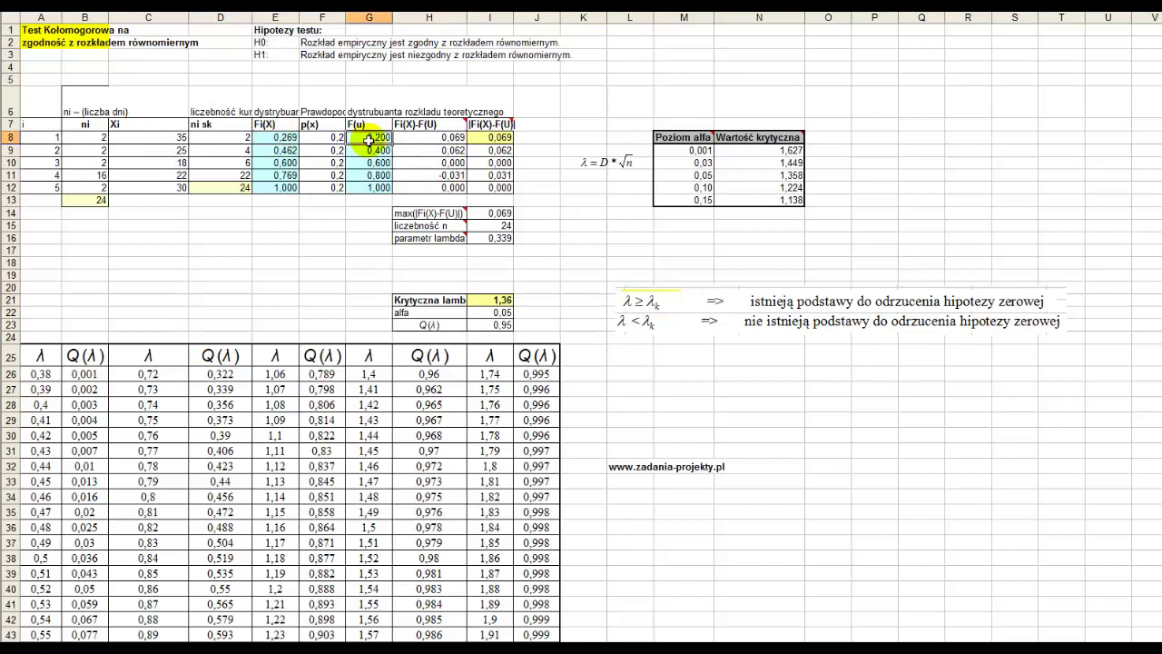
left_click(435, 137)
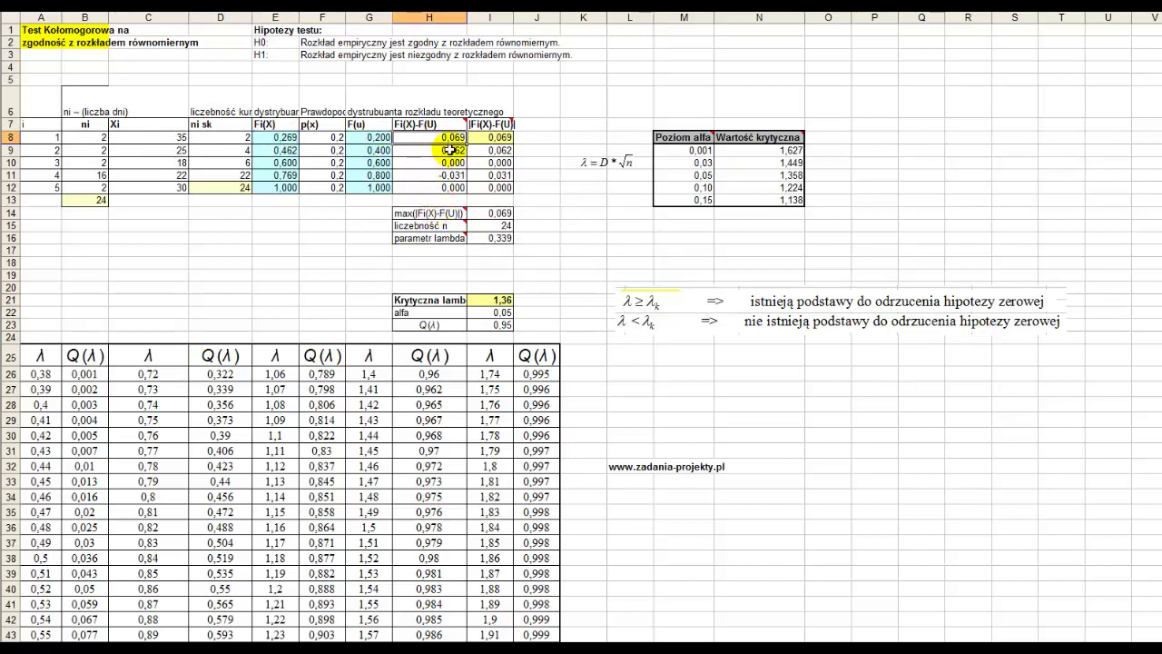
left_click_drag(450, 138, 463, 188)
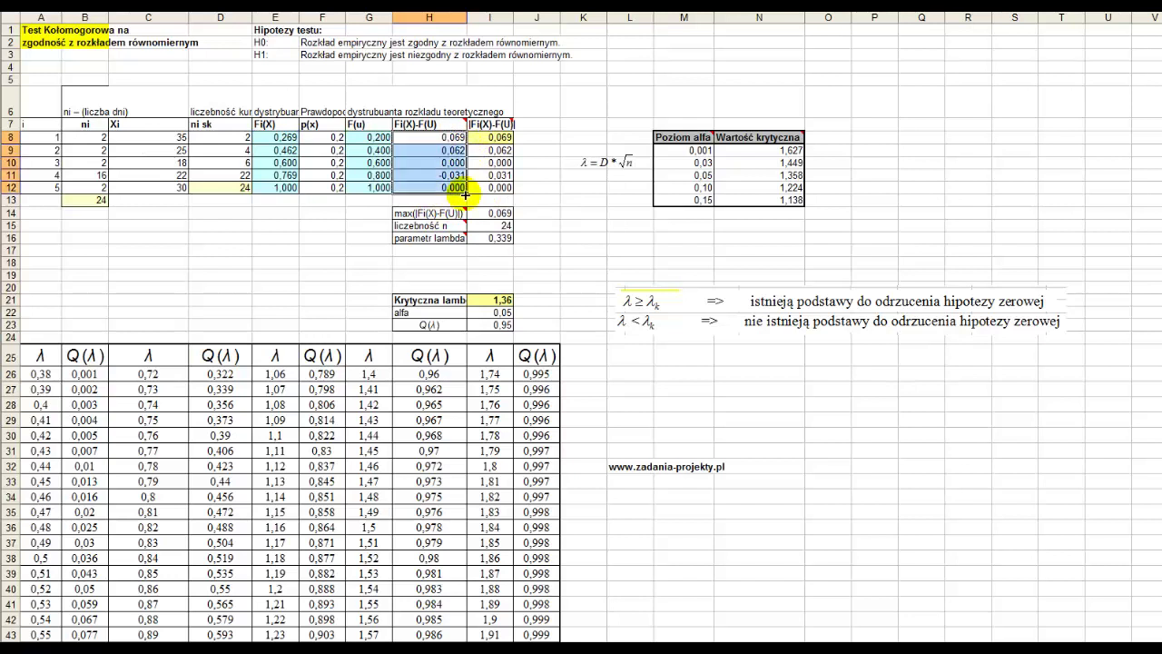
left_click(509, 137)
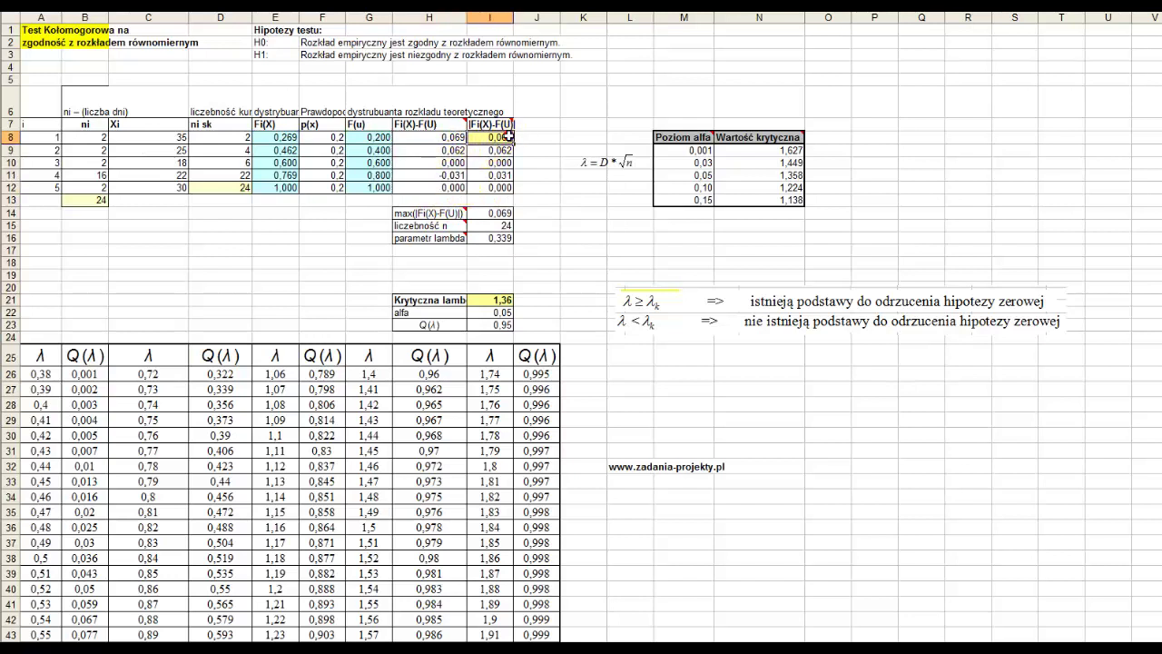
left_click_drag(509, 137, 504, 137)
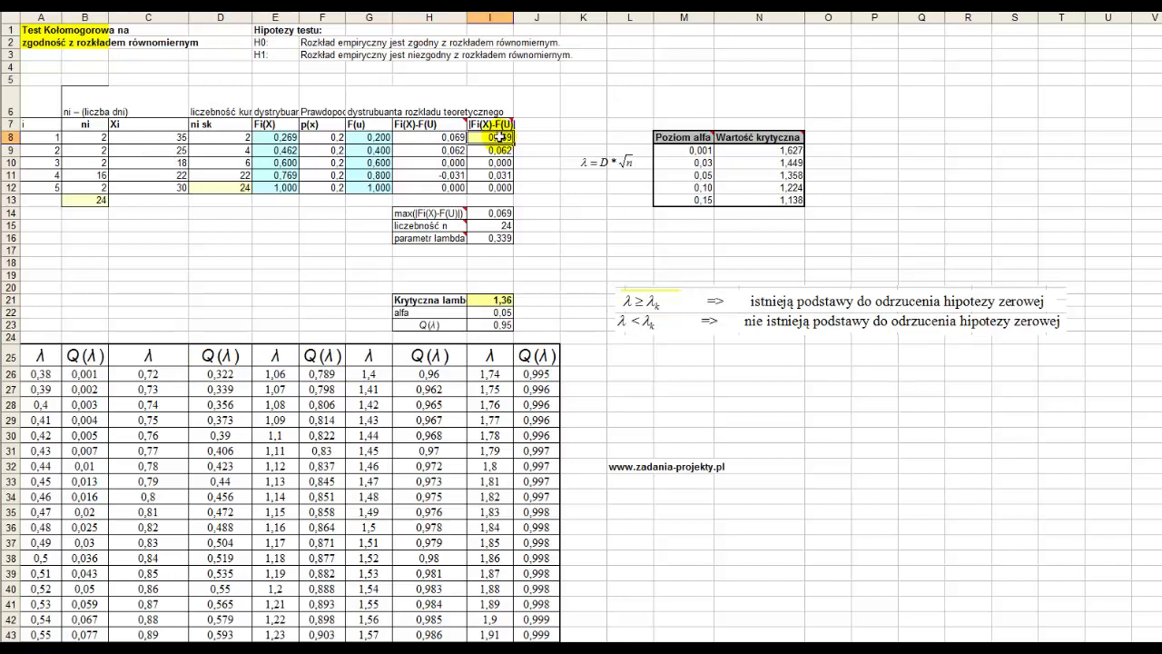
left_click_drag(453, 137, 458, 188)
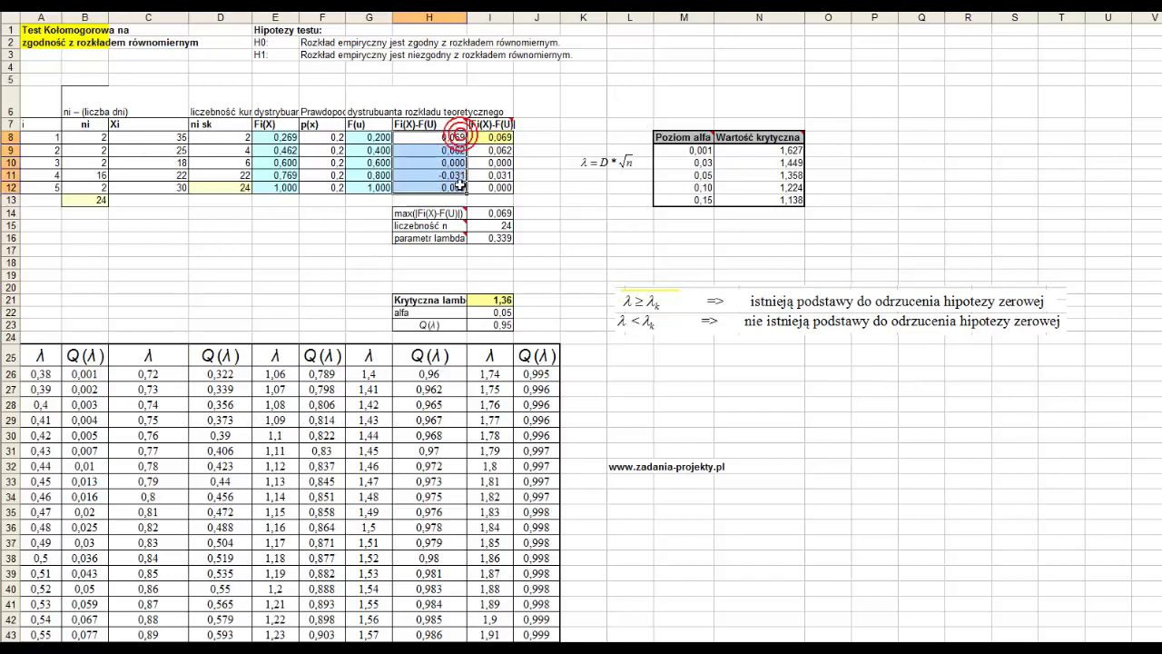
left_click_drag(488, 137, 488, 188)
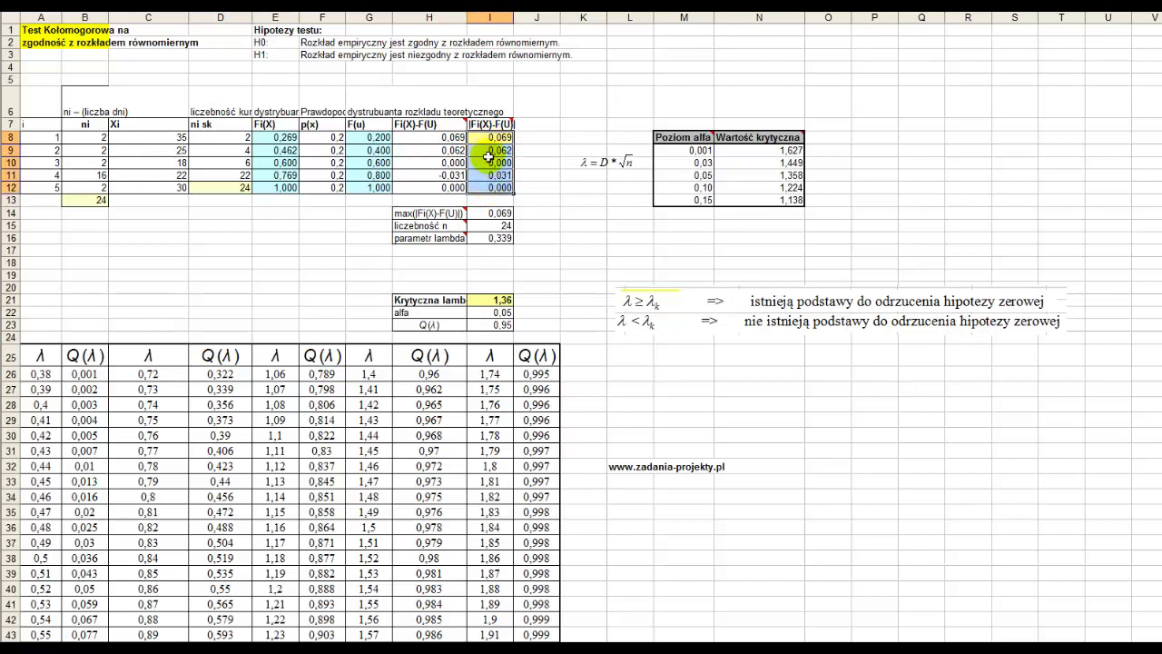
left_click(459, 136)
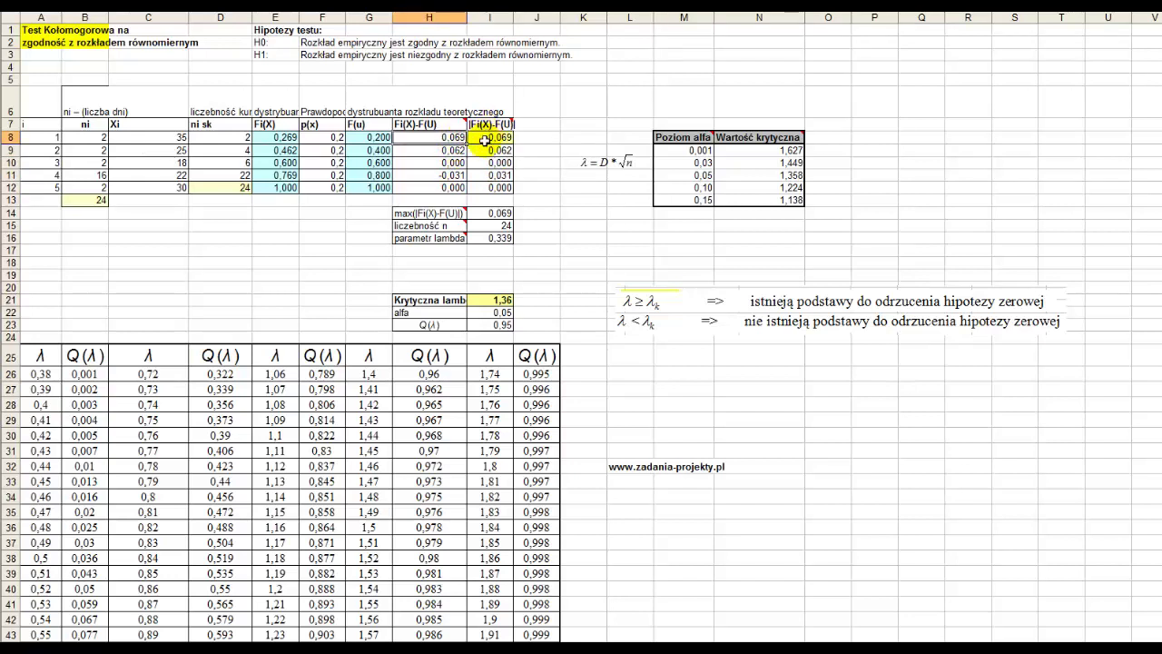
Commit I8's JEZELI(H8<0;H8*(-1);H8) formula, select I8:I12, and open I14's =MAX(I8:I12)
double_click(486, 138)
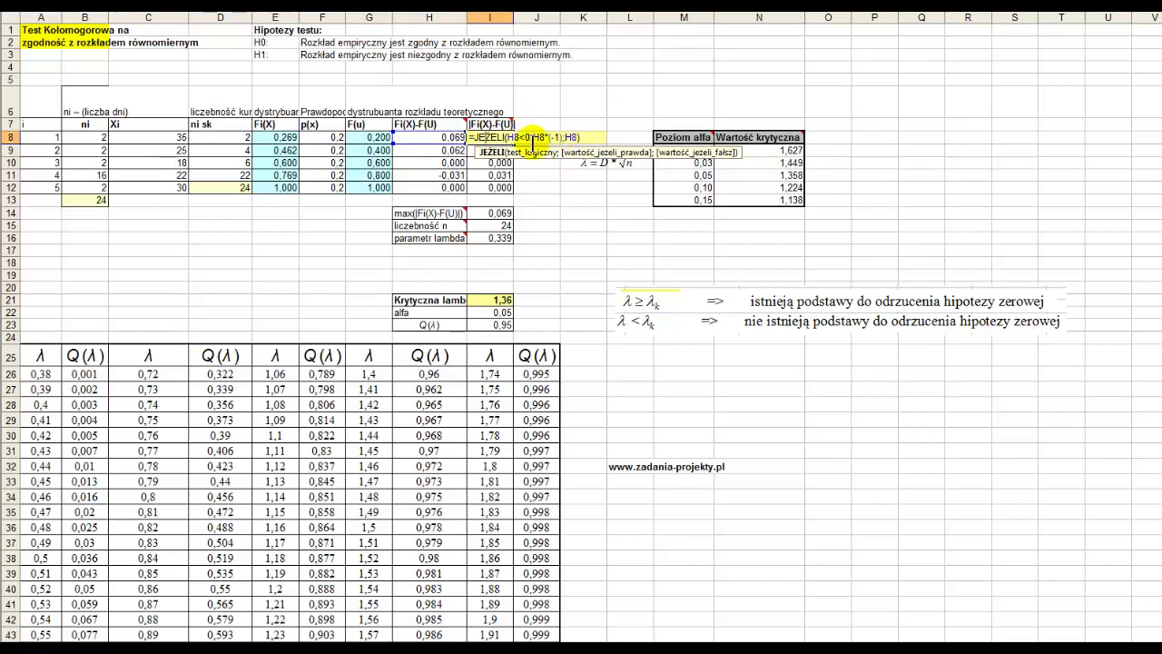
left_click(571, 137)
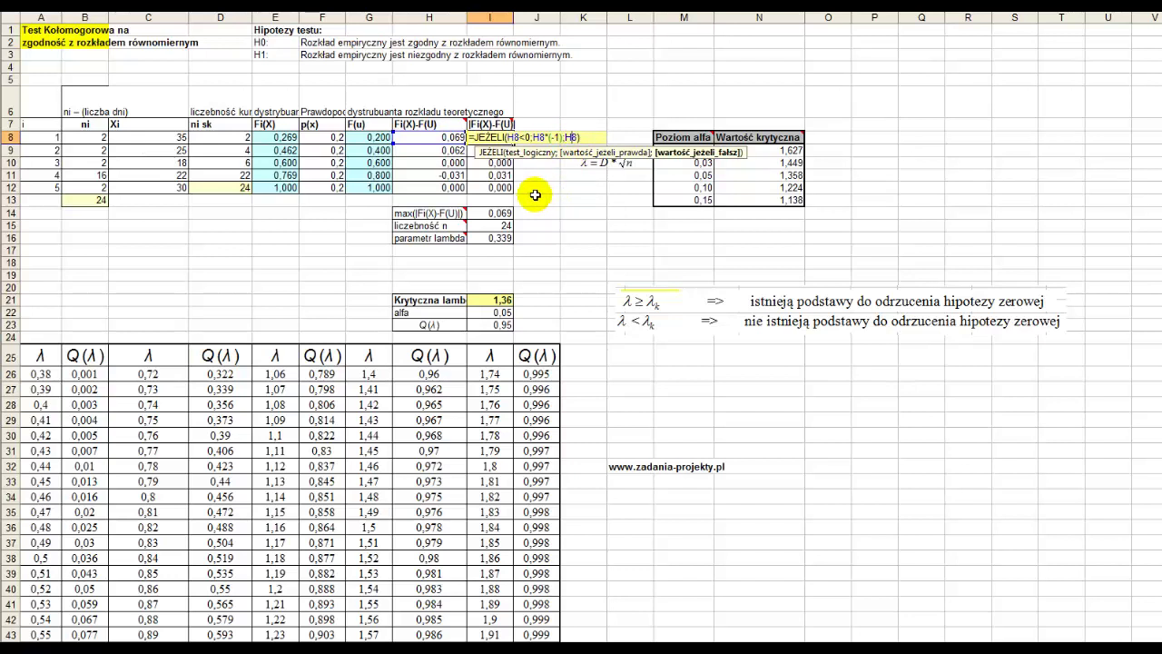
key("ctrl+Return")
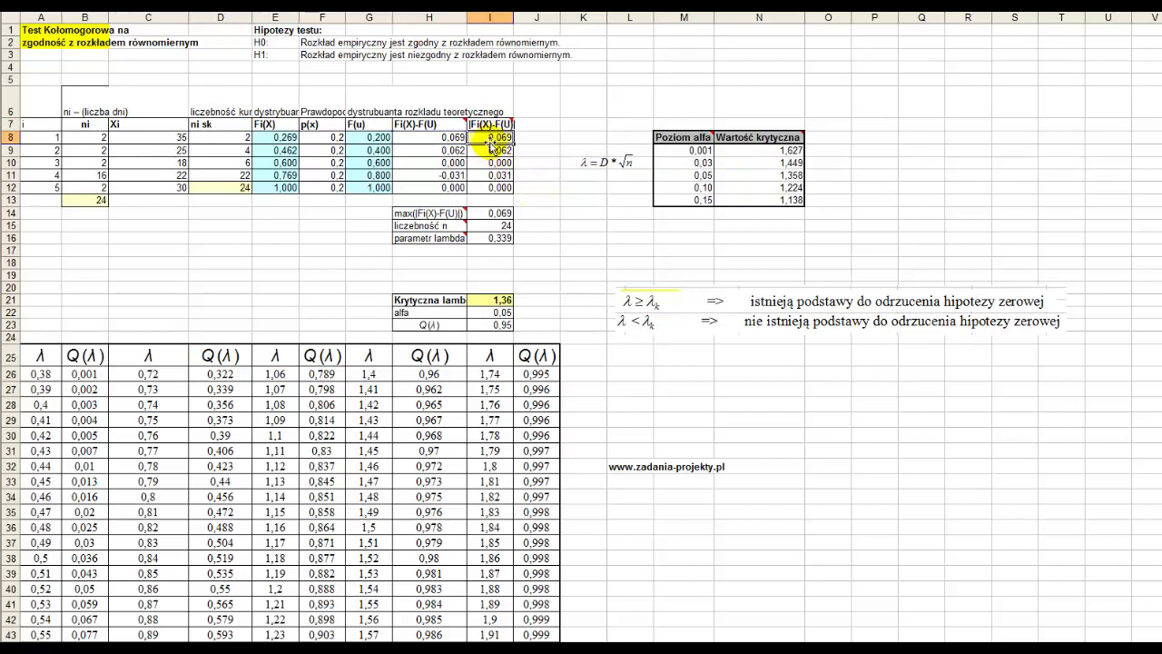
left_click_drag(491, 138, 491, 191)
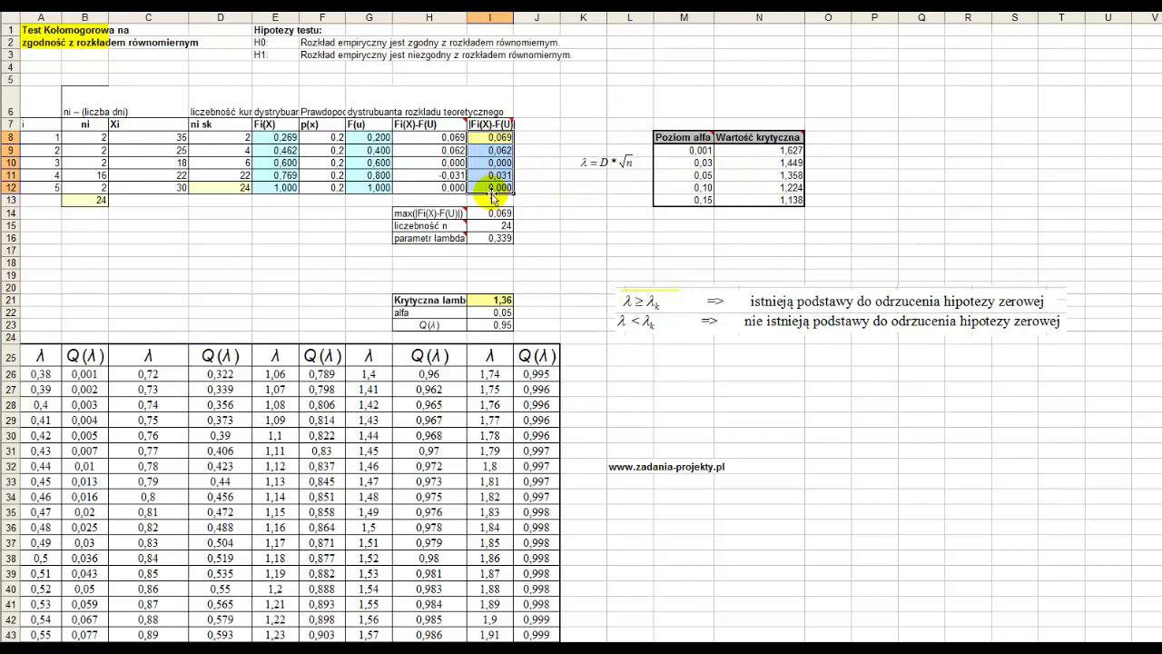
double_click(480, 212)
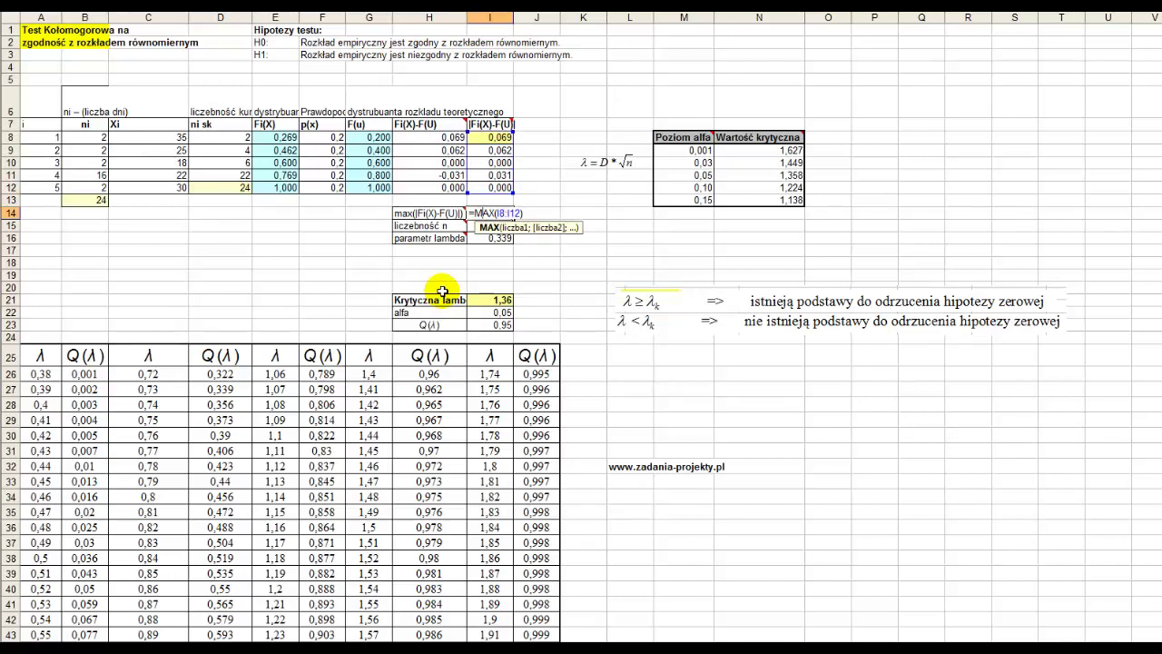
Confirm max D 0,069 in I14 and lambda =I14*PIERWIASTEK(B13) giving 0,339 in I16
key("Return")
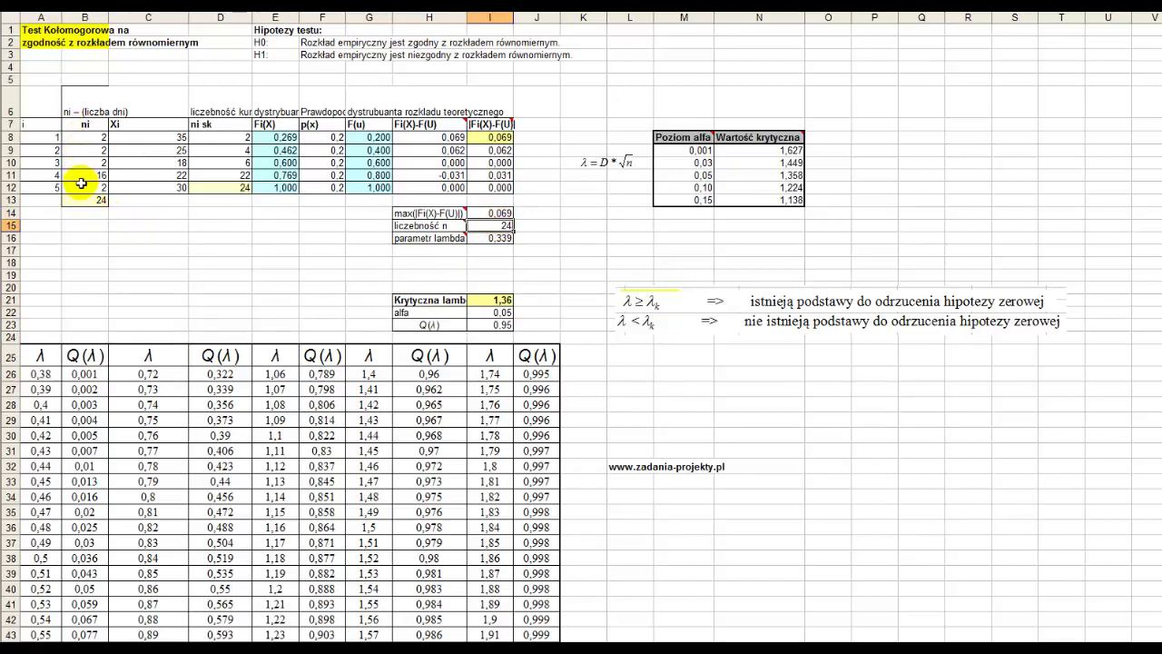
left_click(430, 238)
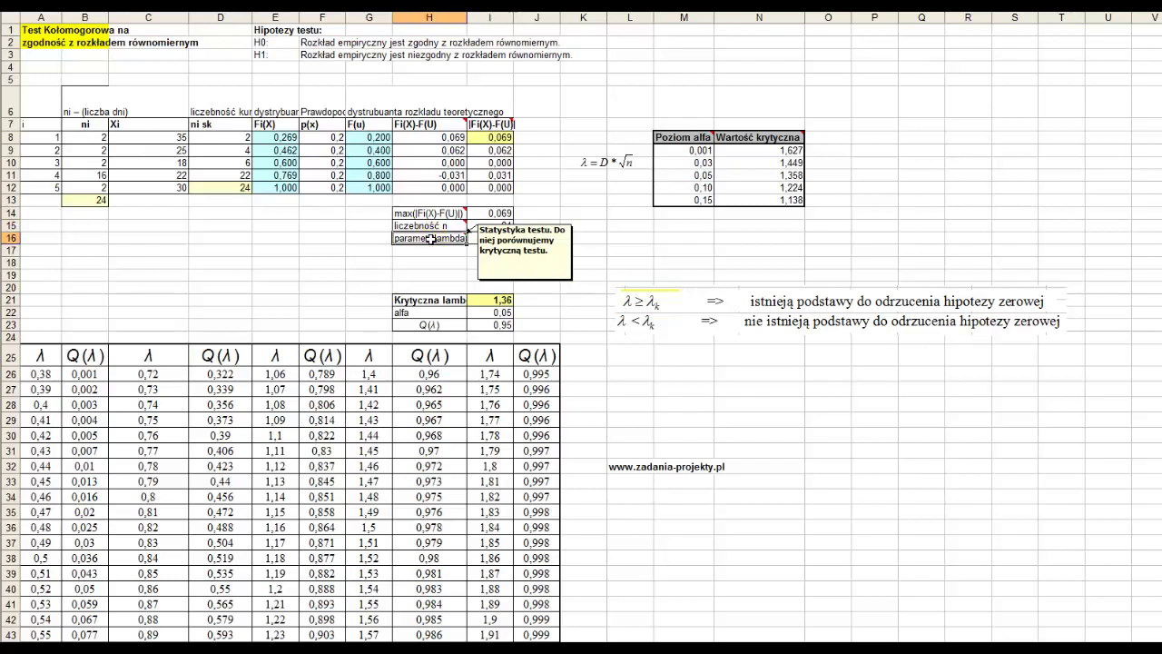
double_click(490, 237)
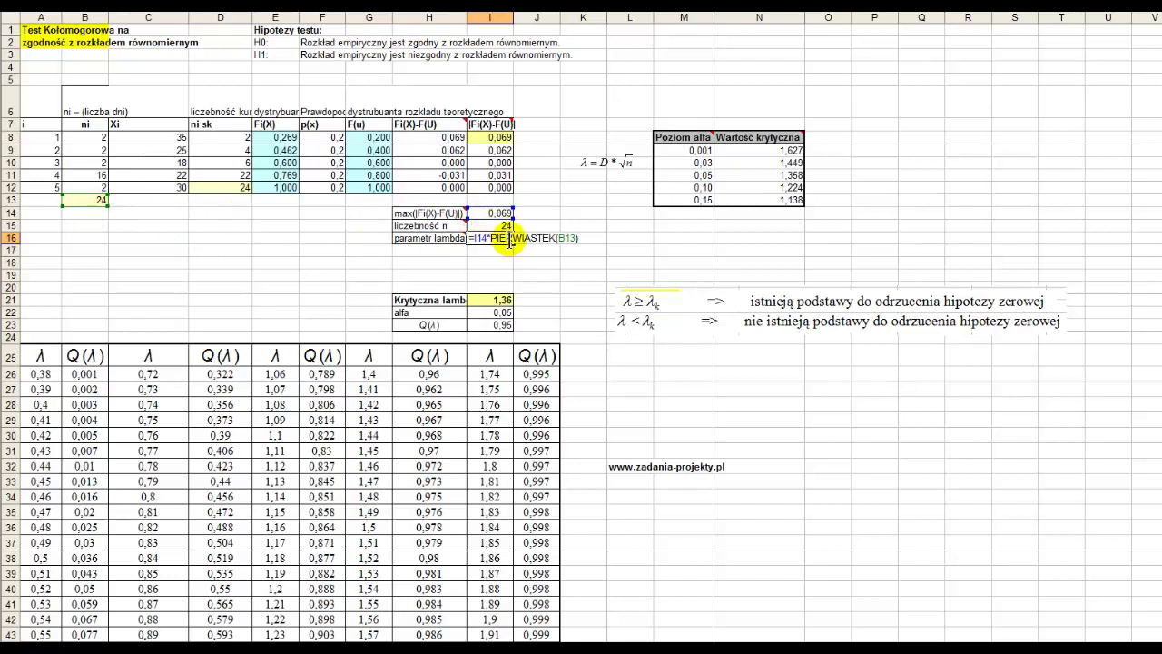
key("Return")
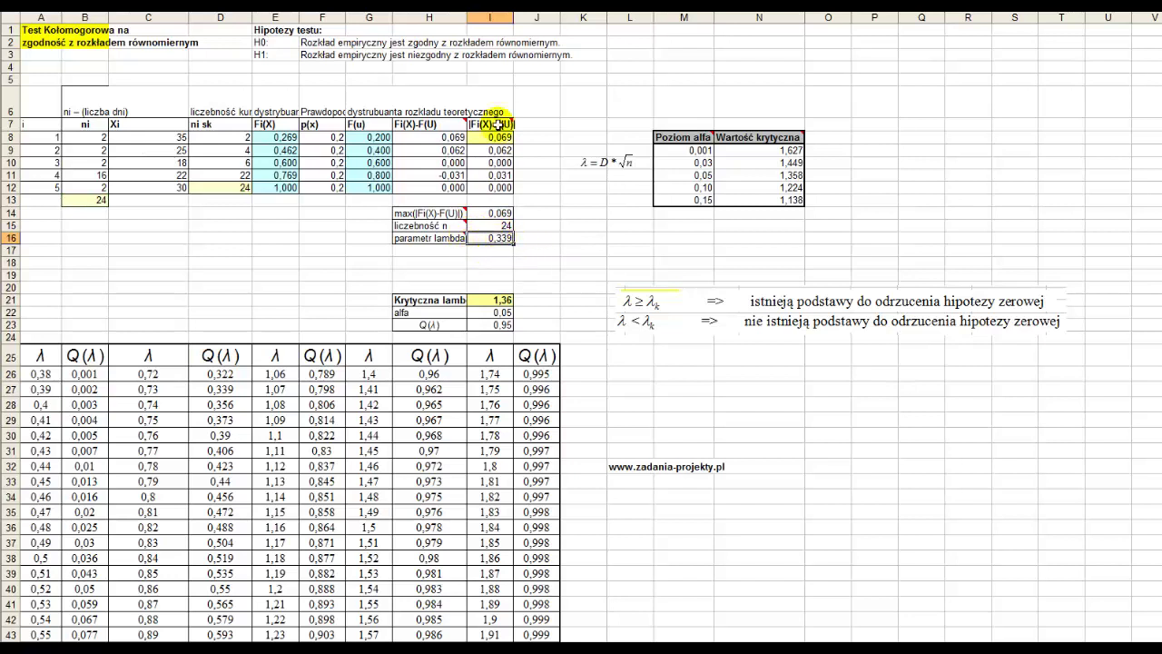
Fill the lambda cell I16 yellow and select the critical lambda label and value
left_click(508, 5)
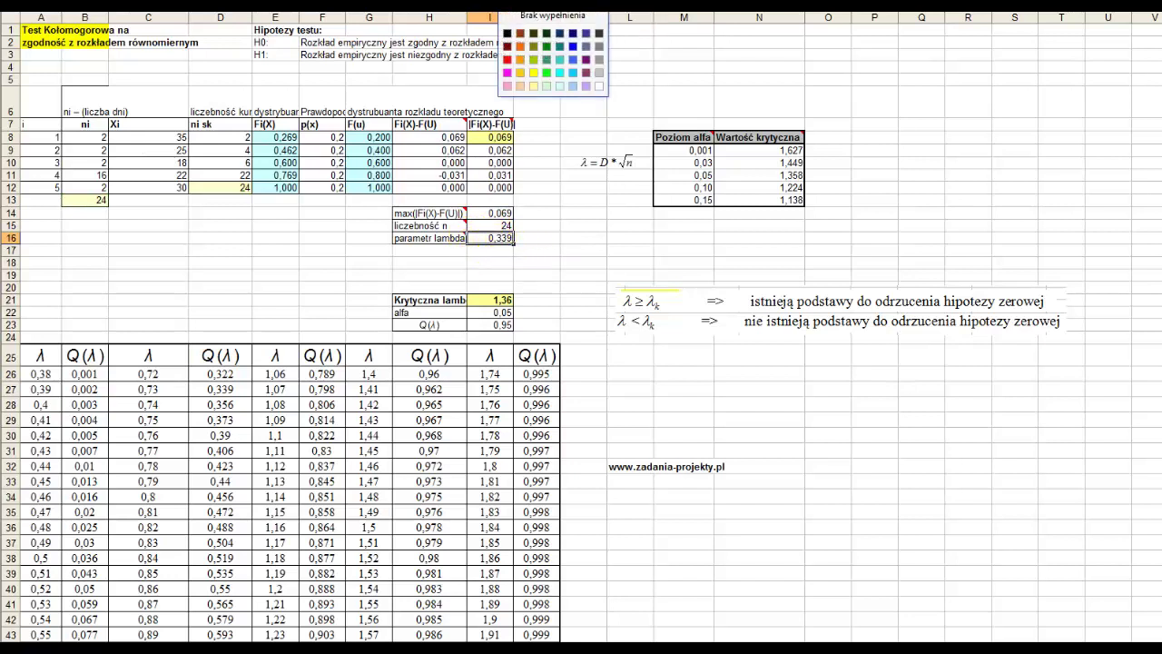
left_click(532, 87)
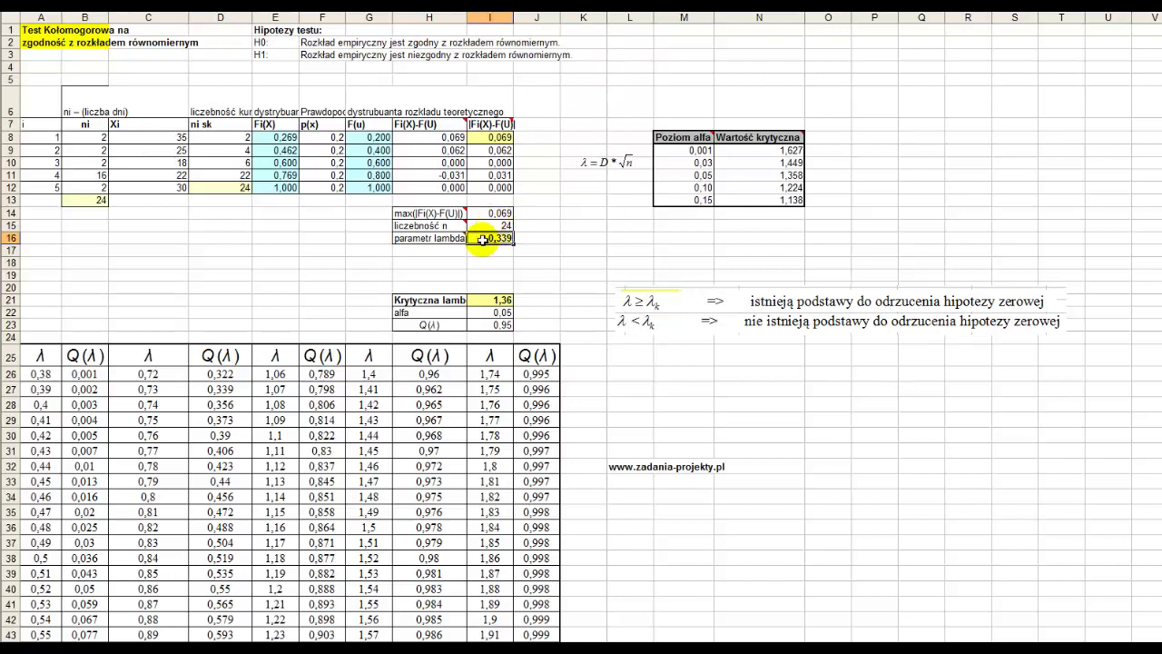
left_click(462, 300)
left_click_drag(464, 300, 488, 300)
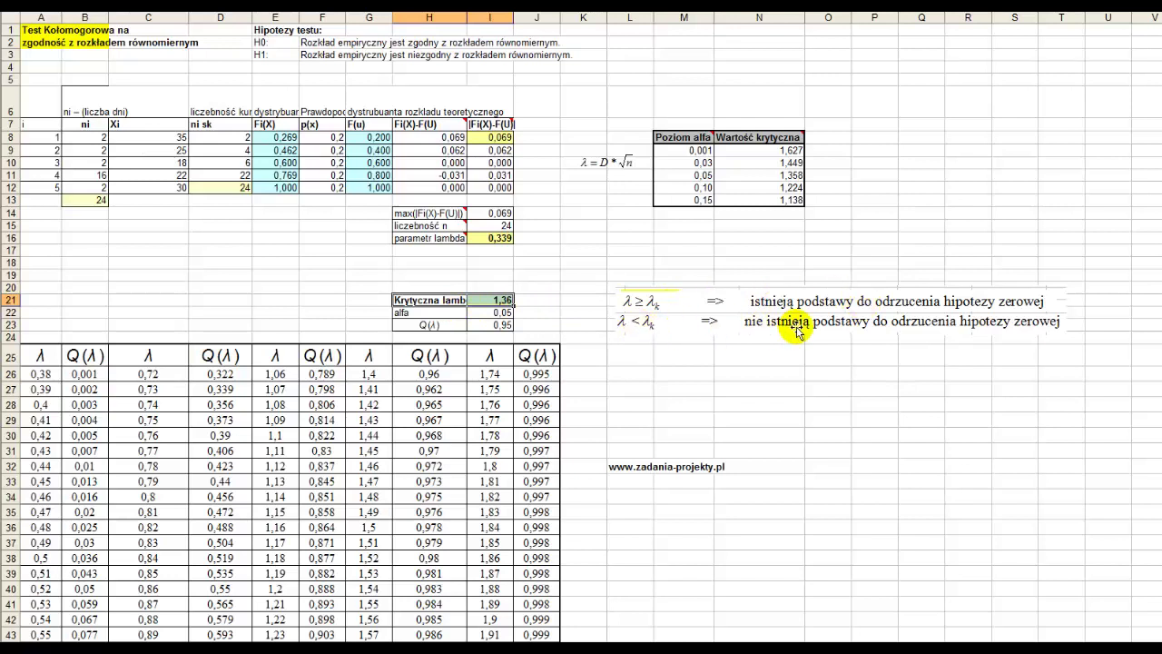
left_click(499, 241)
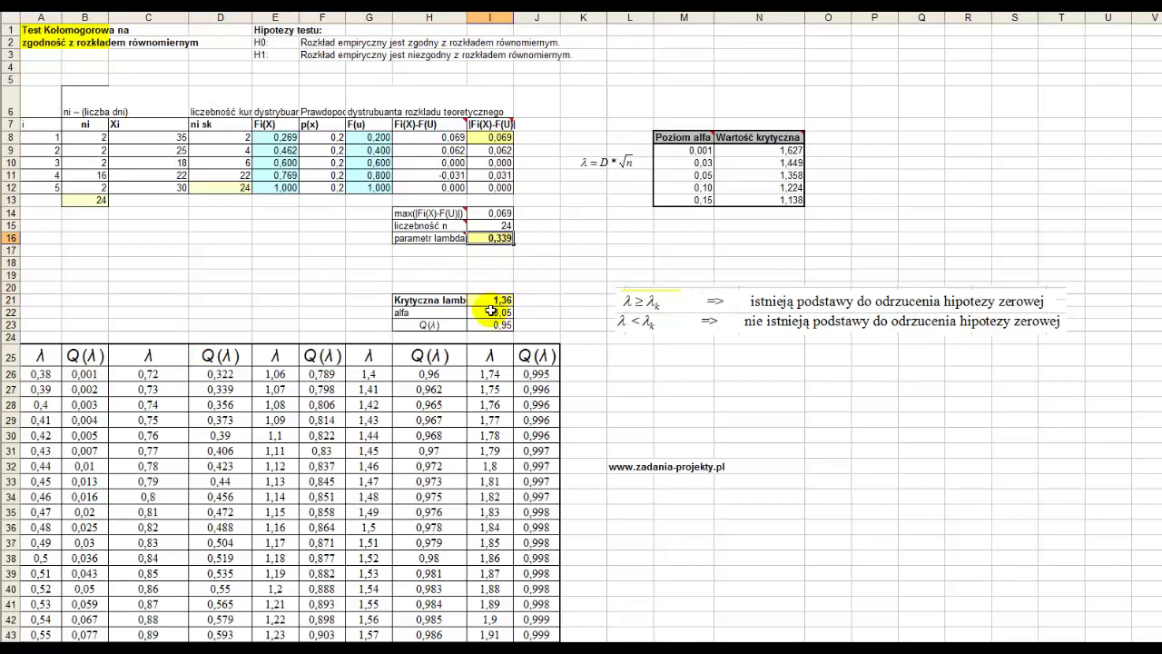
left_click(490, 313)
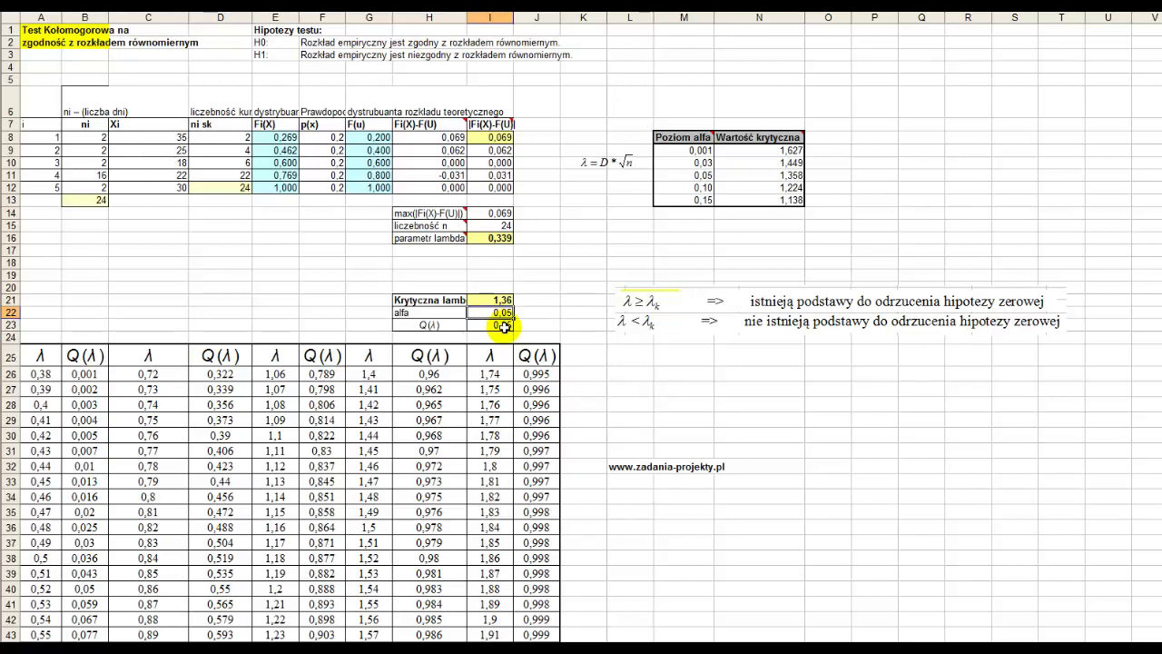
left_click_drag(437, 325, 481, 327)
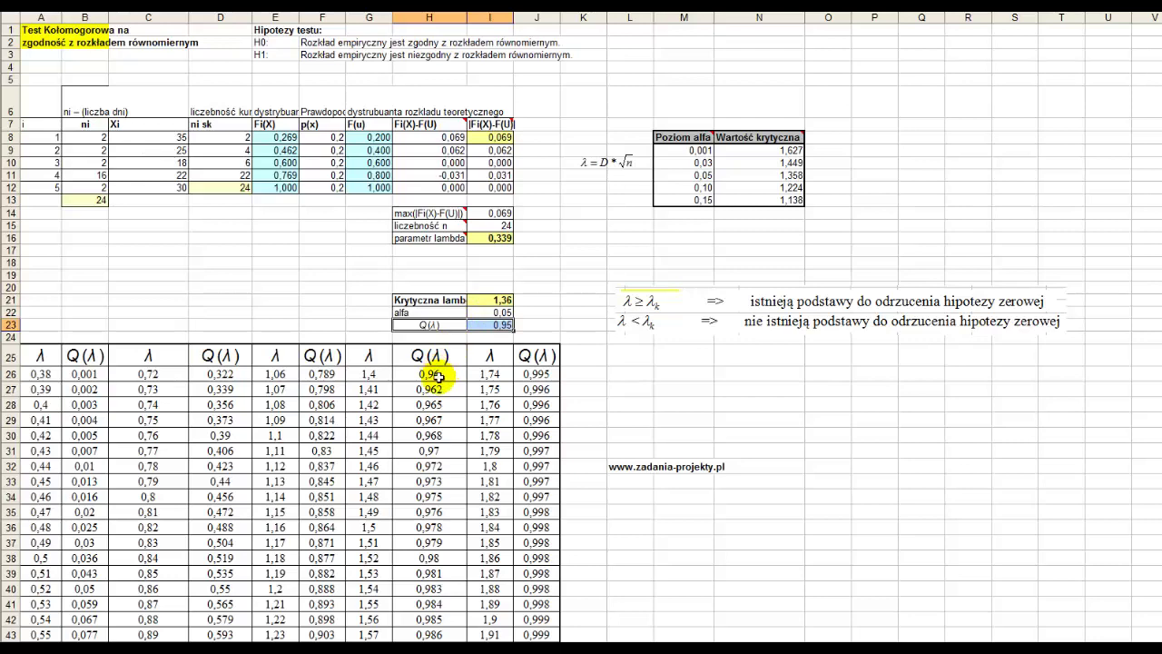
scroll(108, 370, "down", 4)
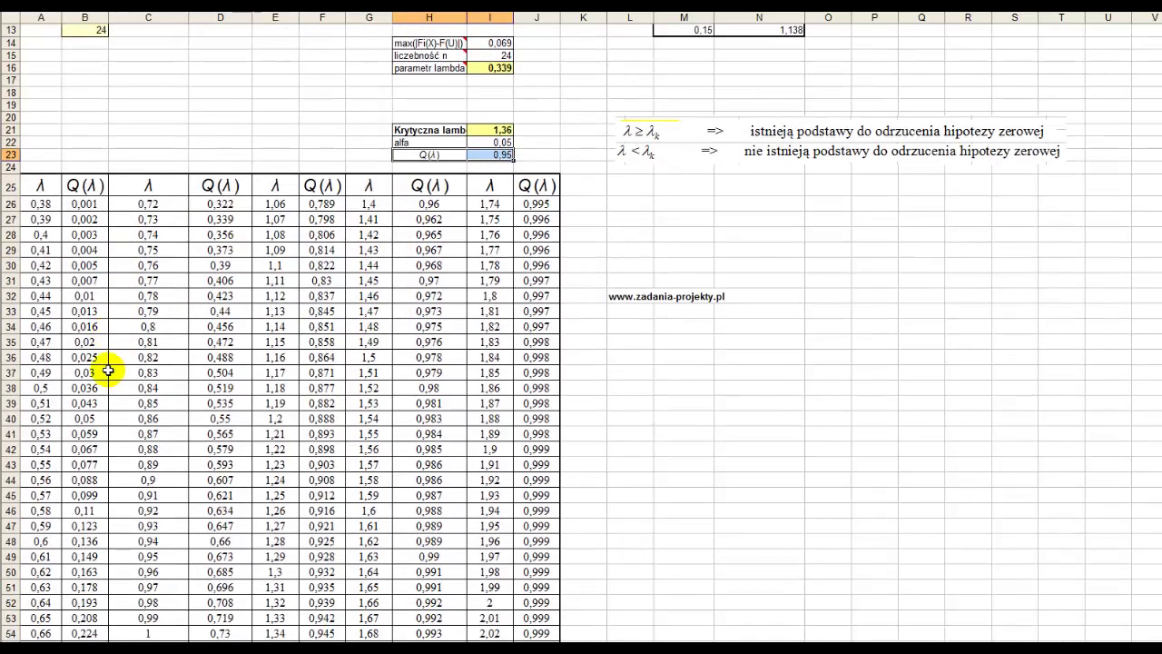
scroll(108, 366, "down", 2)
scroll(108, 366, "down", 1)
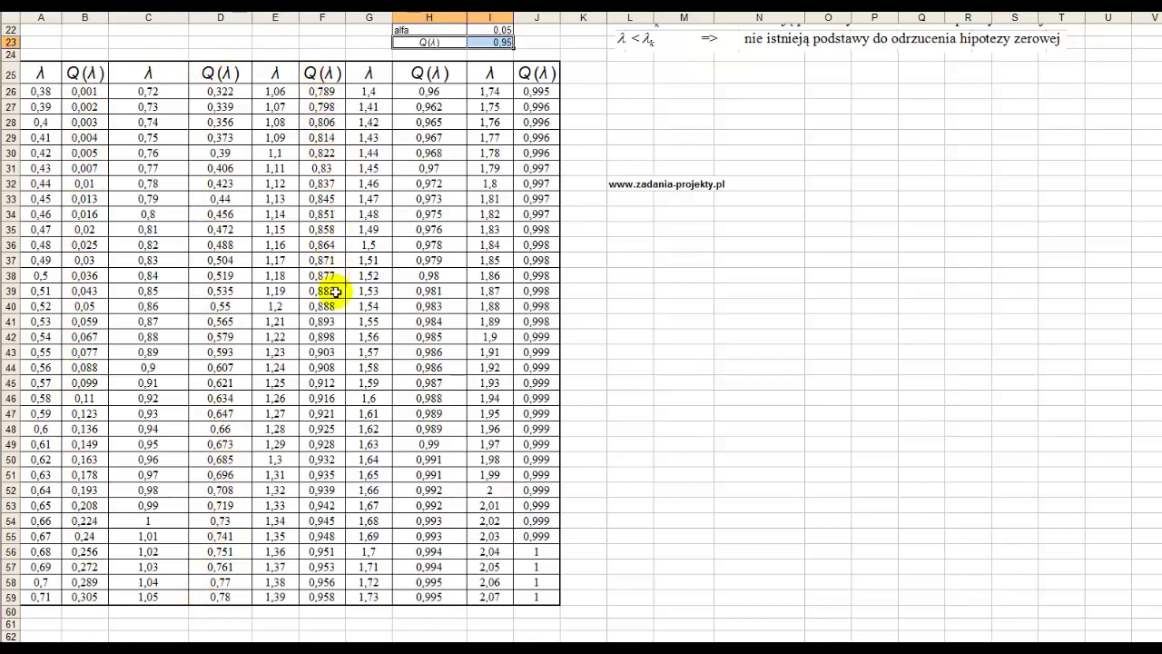
left_click(309, 551)
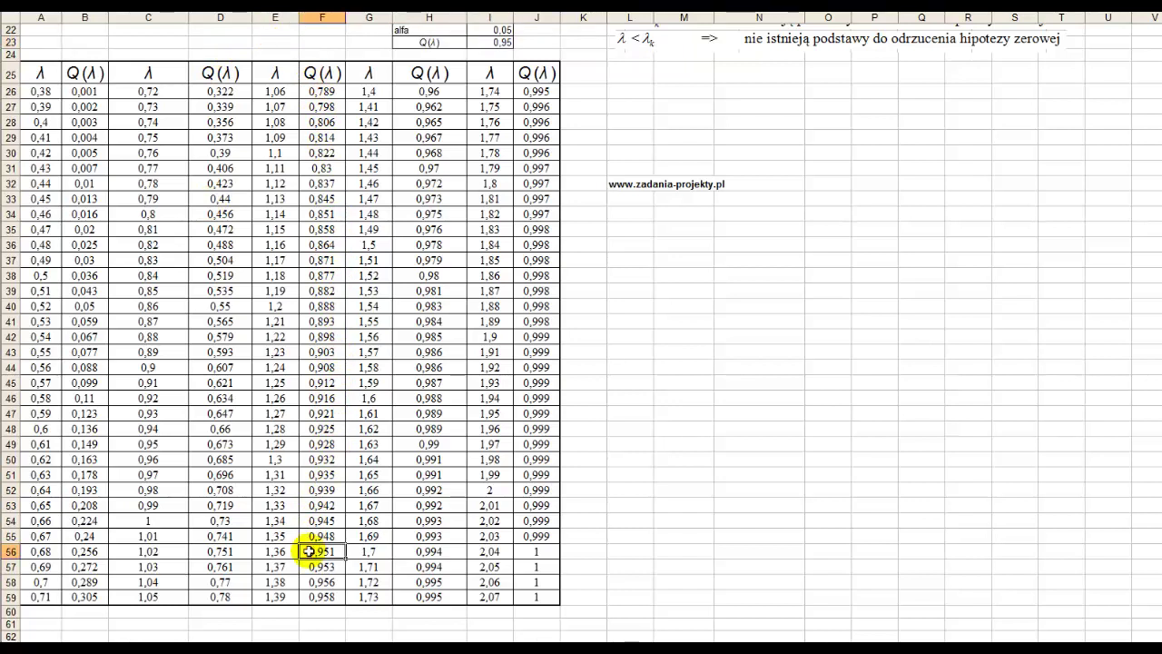
left_click(283, 551)
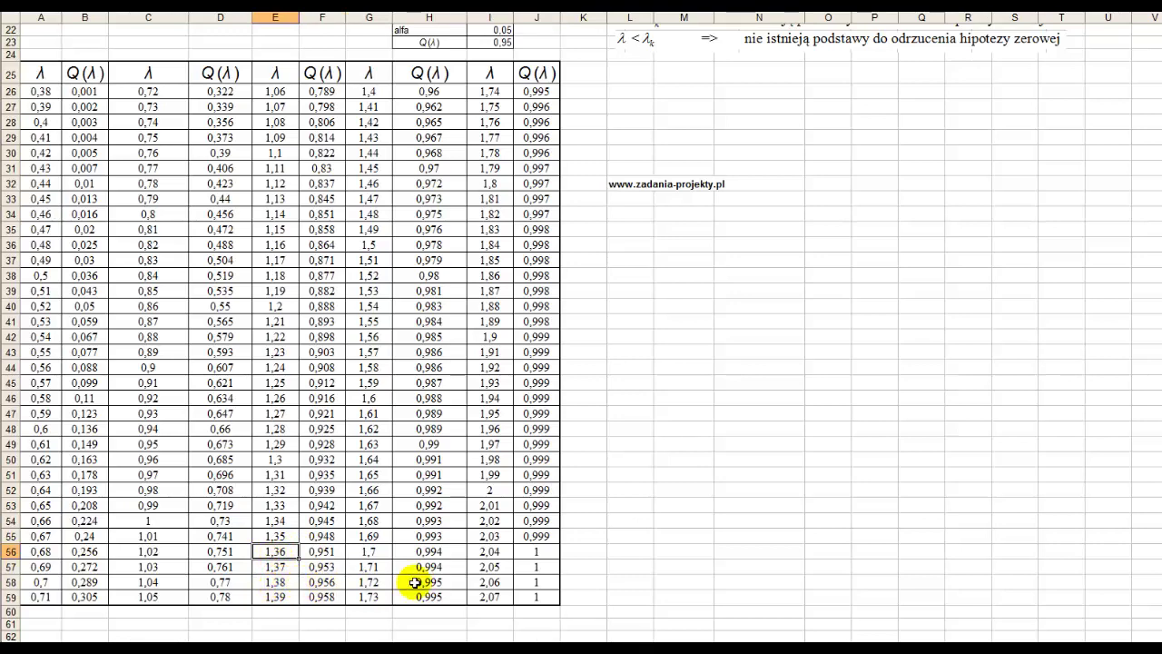
scroll(504, 575, "up", 3)
scroll(503, 576, "up", 1)
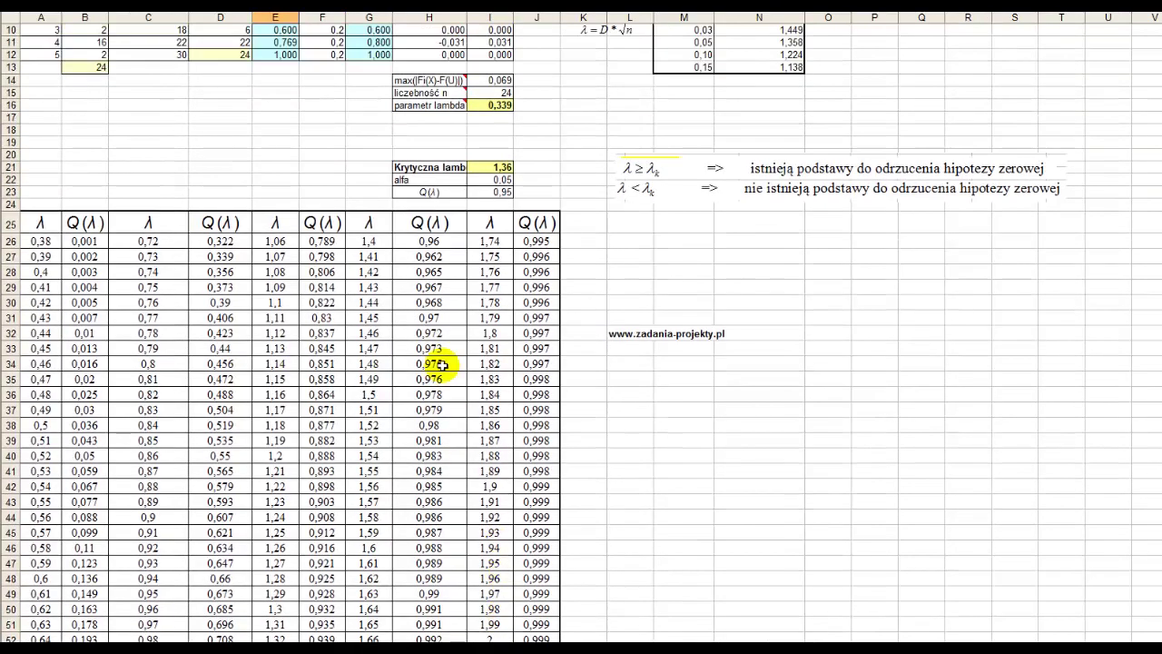
left_click(486, 166)
scroll(537, 364, "up", 3)
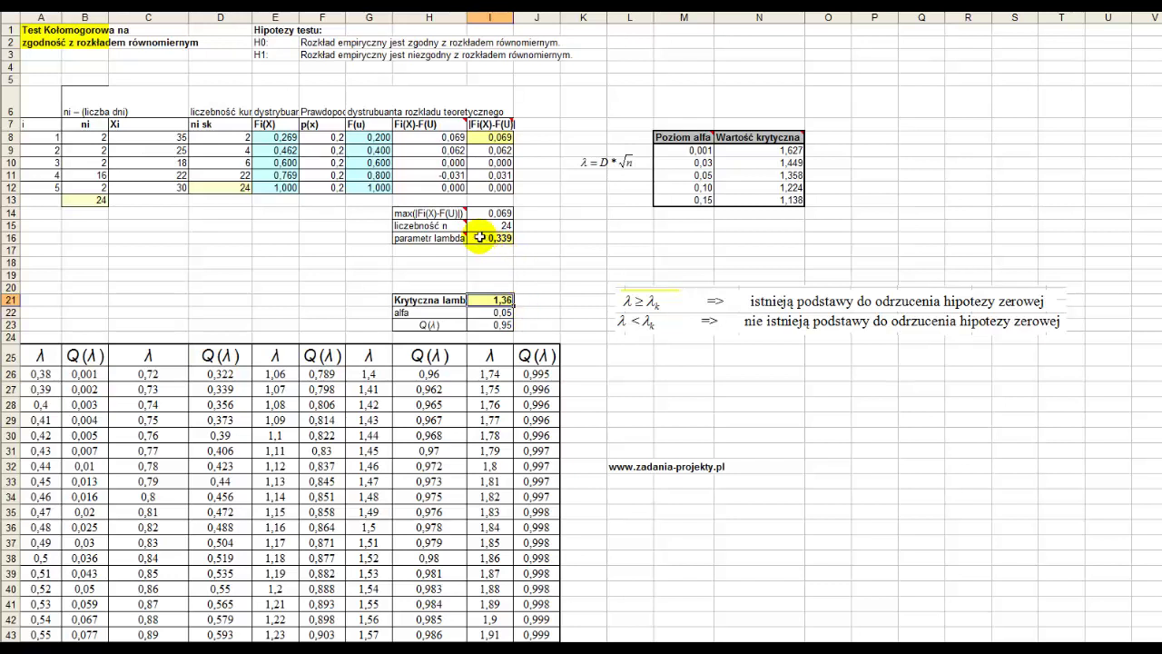
left_click(479, 237)
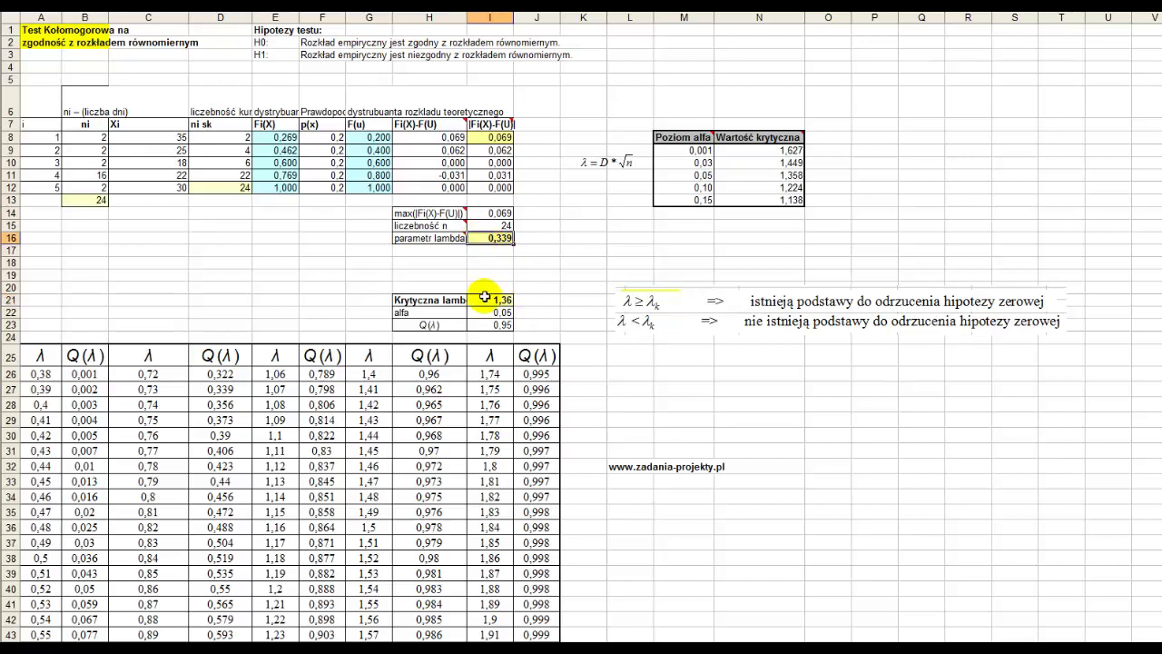
left_click(485, 301)
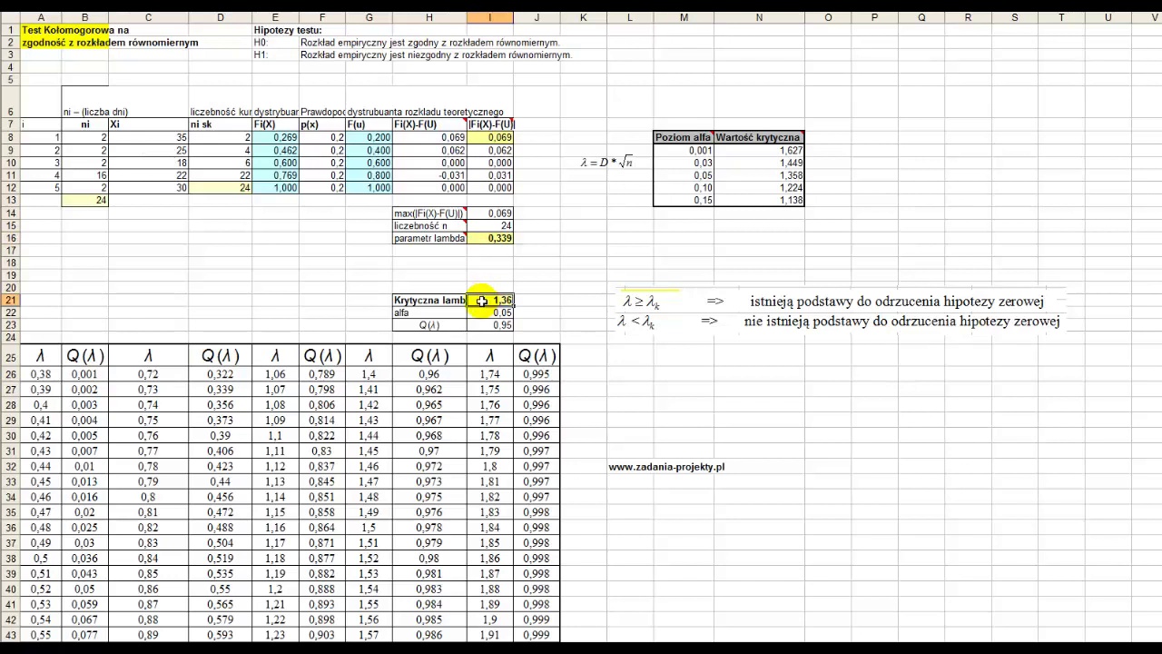
left_click(481, 238)
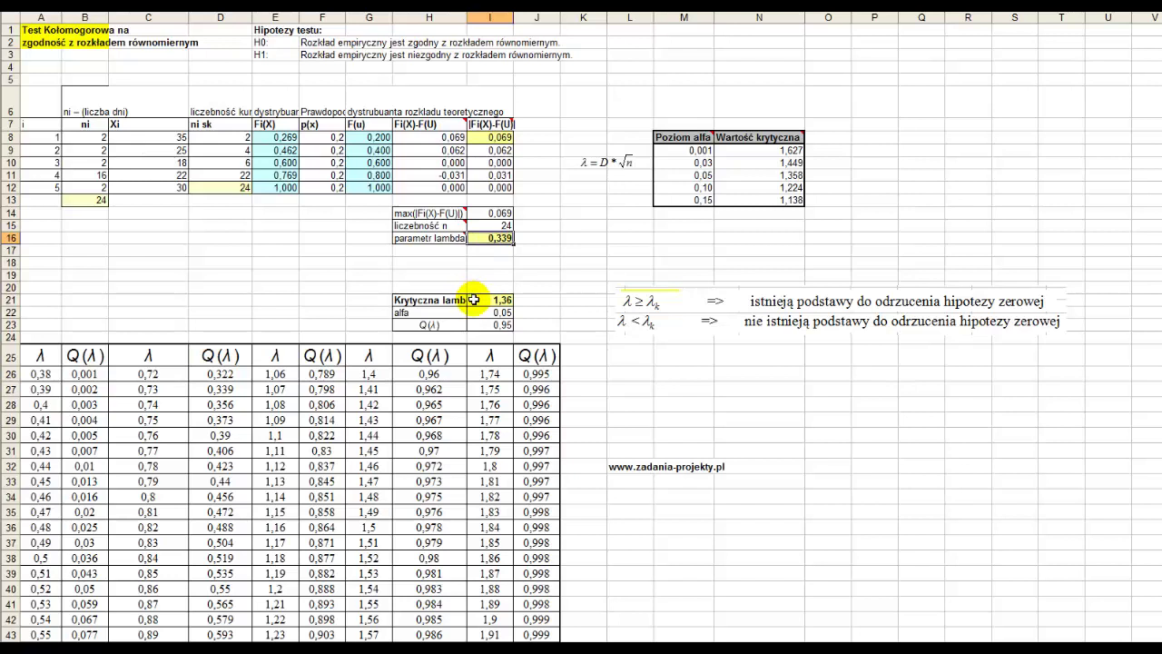
left_click(472, 300)
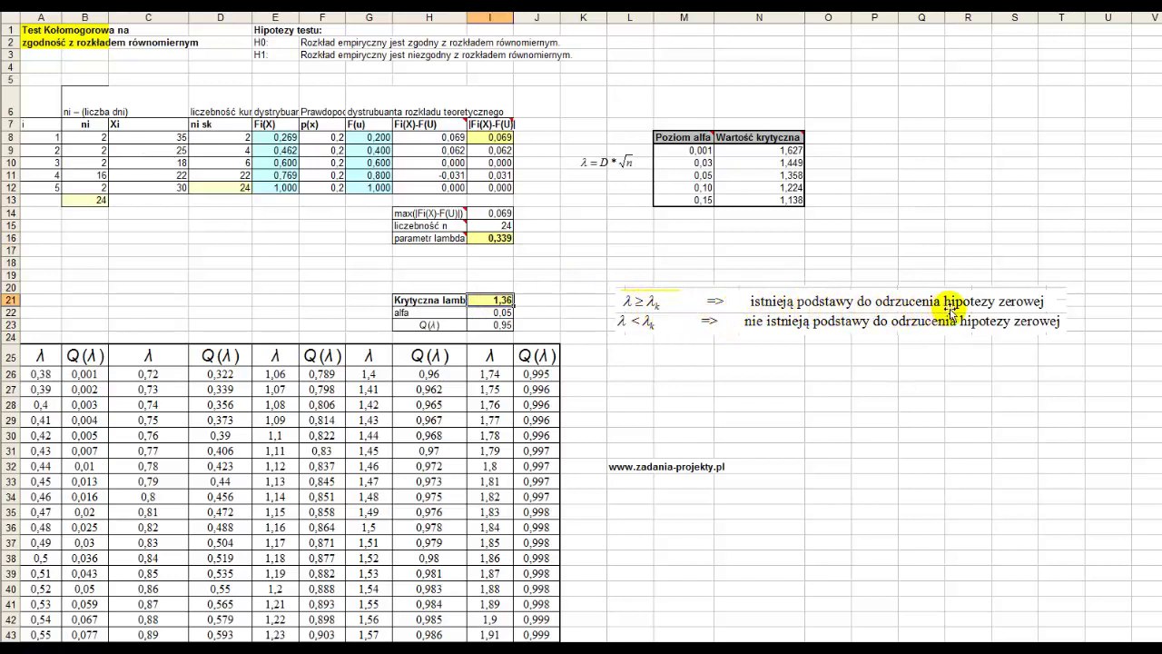
left_click(332, 54)
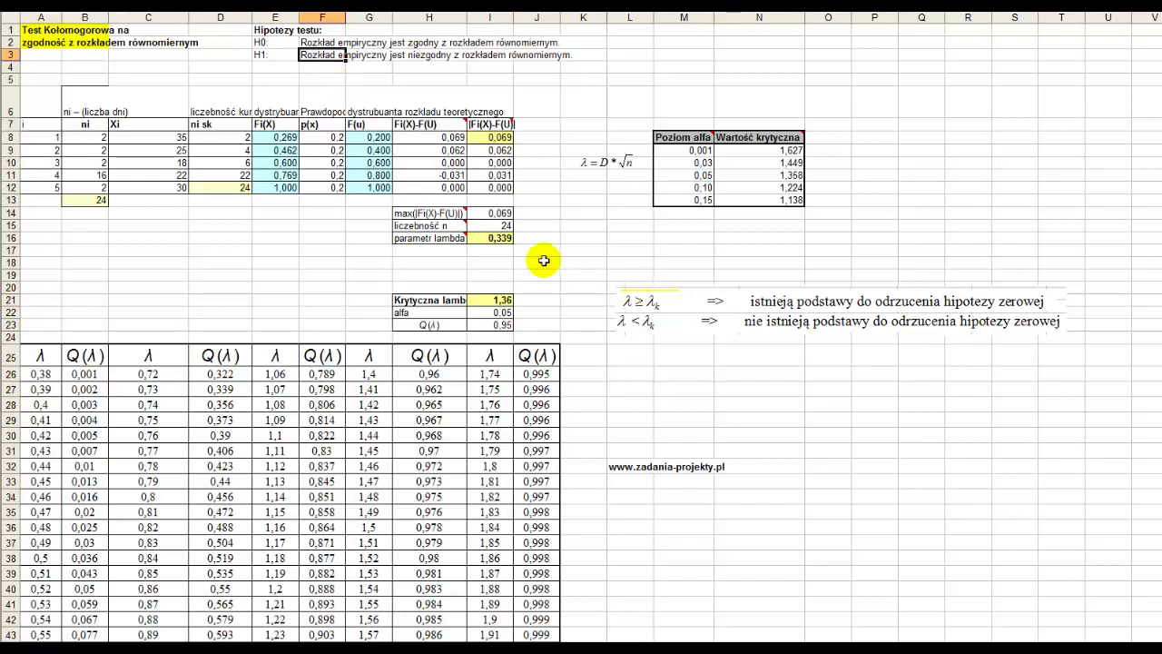
left_click(498, 241)
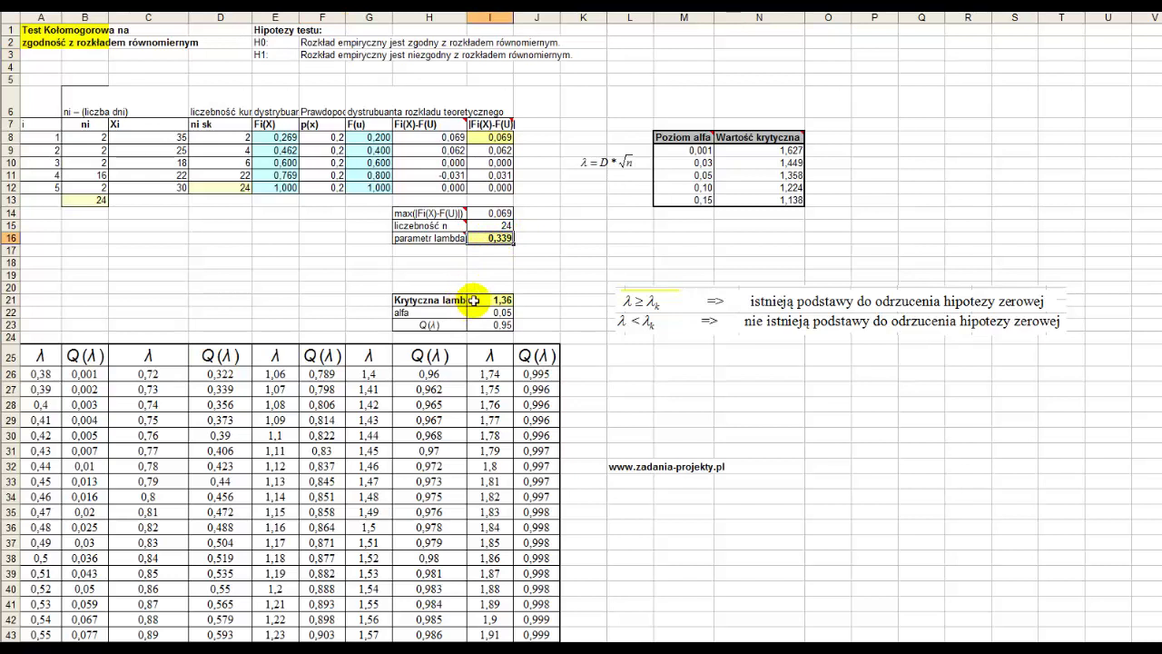
left_click(484, 299)
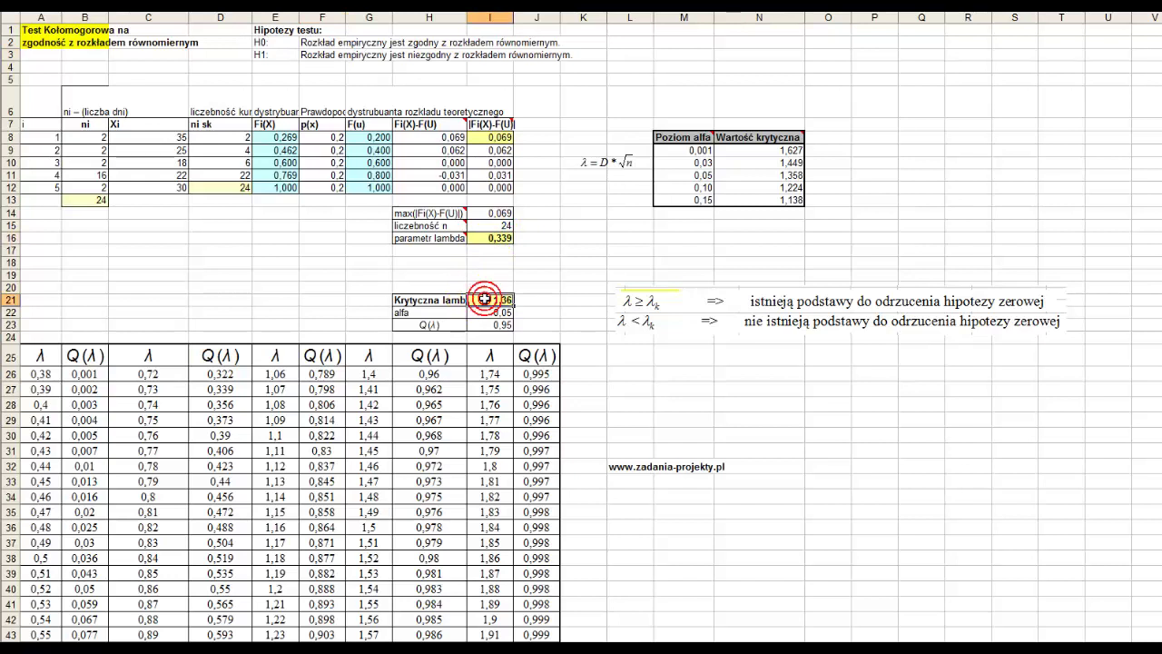
left_click(309, 42)
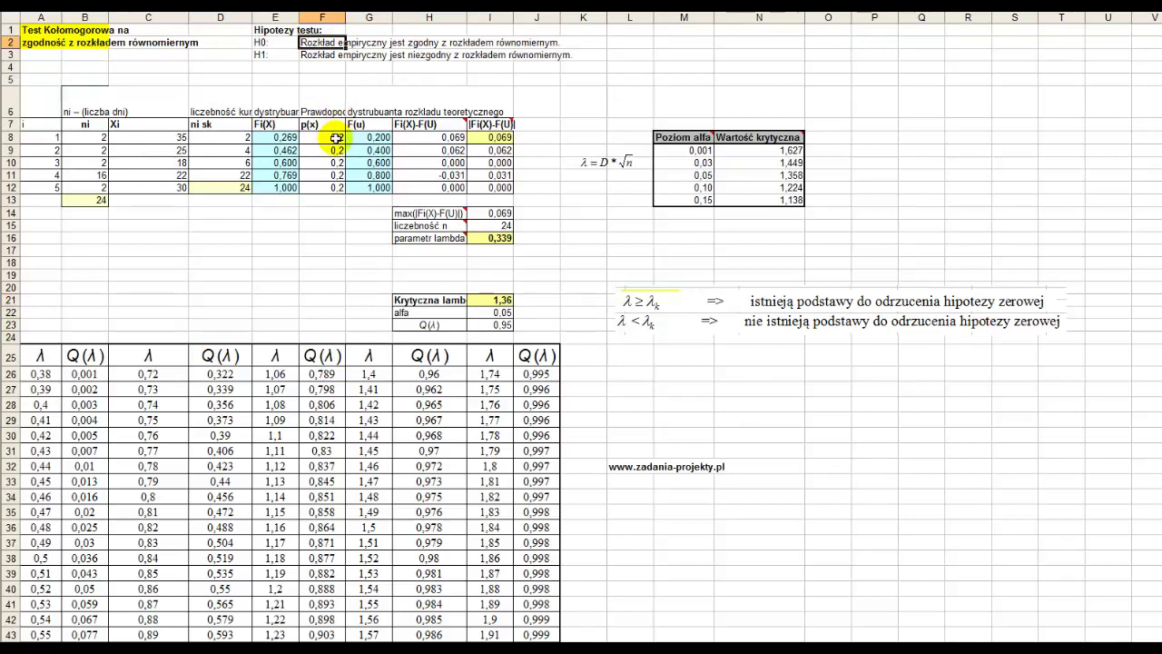
left_click(477, 313)
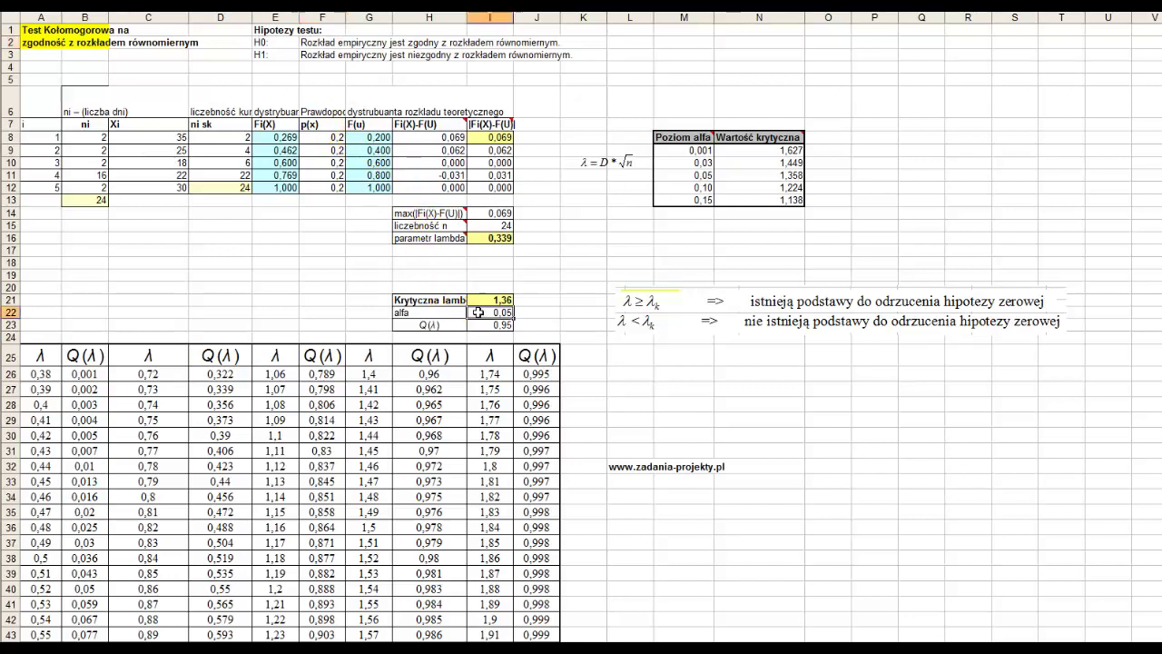